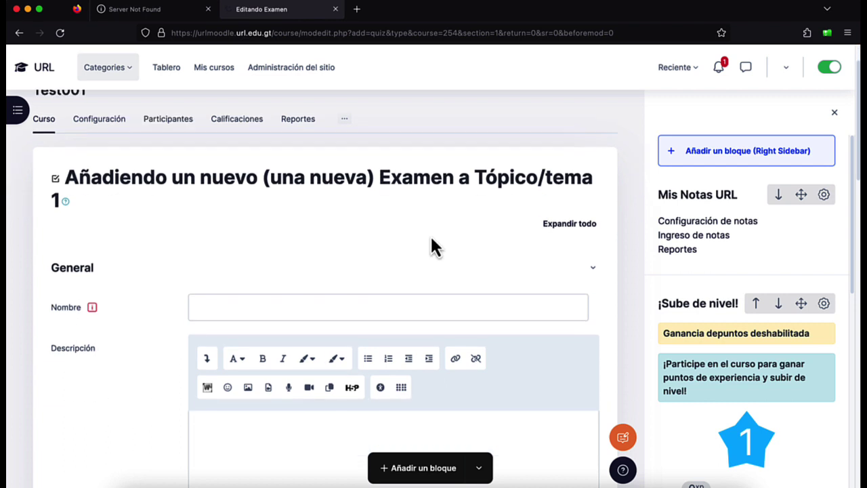
Step: Name the new exam "Examen Parcial # 1"
{"action": "left_click", "coordinate": [380, 219]}
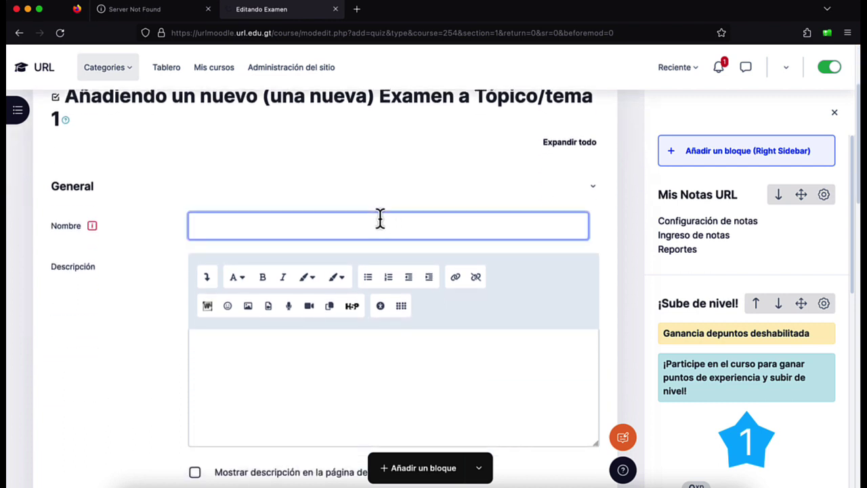
{"action": "type", "text": "Examen Parci"}
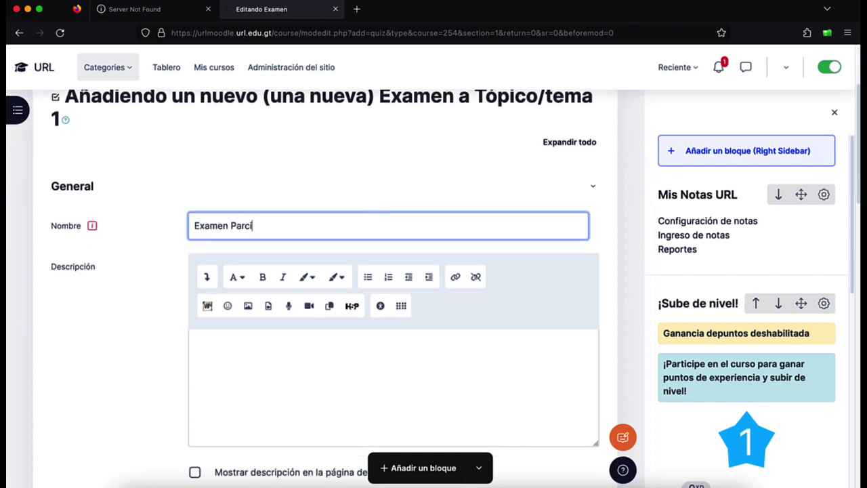
{"action": "type", "text": "al # 1"}
Step: Enter the description "Este examen se realizará sobre el tema "Alojamientos en Hawaii"" and enable showing it on the course page
{"action": "left_click", "coordinate": [381, 354]}
{"action": "scroll", "coordinate": [380, 370], "scroll_direction": "down", "scroll_amount": 2}
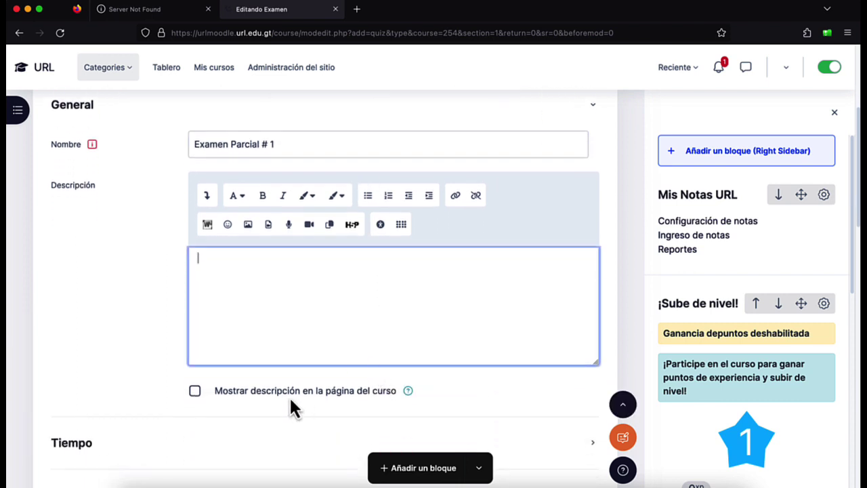
{"action": "left_click", "coordinate": [289, 393]}
{"action": "left_click", "coordinate": [303, 313]}
{"action": "type", "text": "Este examen se r"}
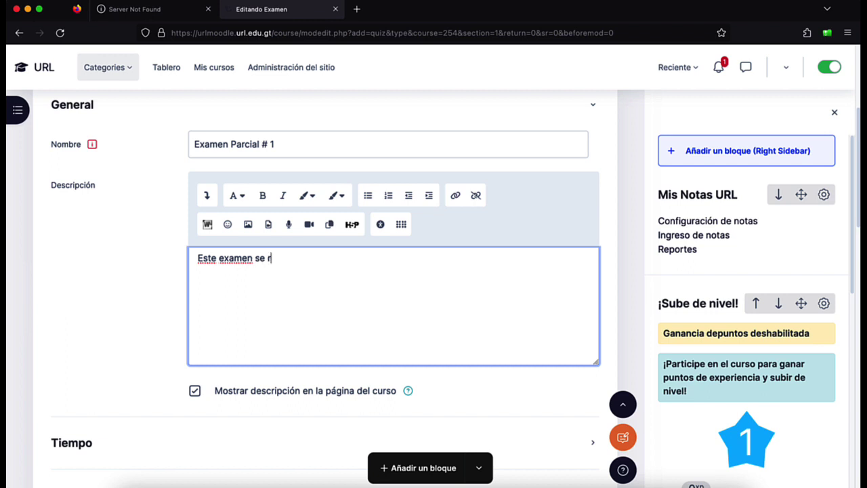
{"action": "type", "text": "ealizará sobre el tema"}
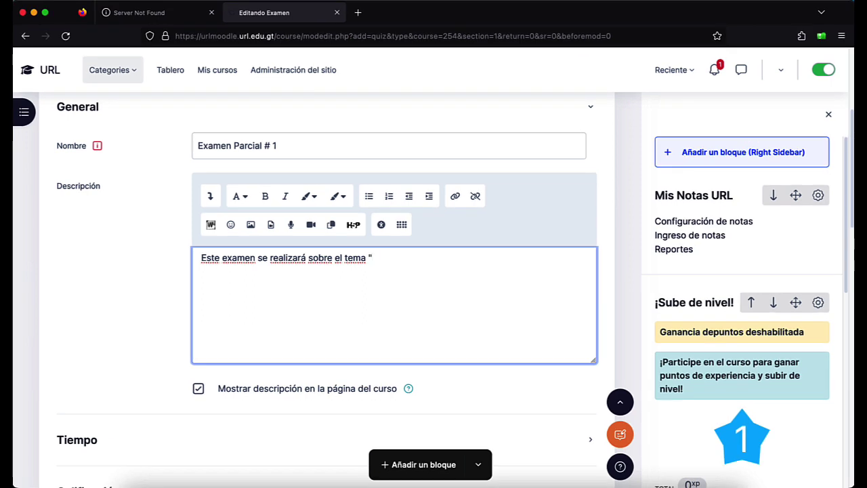
{"action": "type", "text": " \"Alojamientos en Haw"}
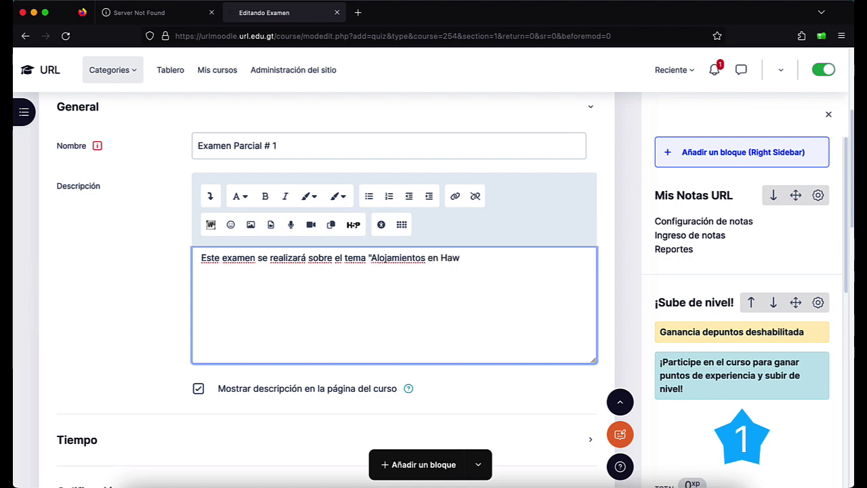
{"action": "type", "text": "aii\""}
Step: Expand the Tiempo settings and enable both the opening and closing dates of the exam
{"action": "scroll", "coordinate": [262, 281], "scroll_direction": "down", "scroll_amount": 3}
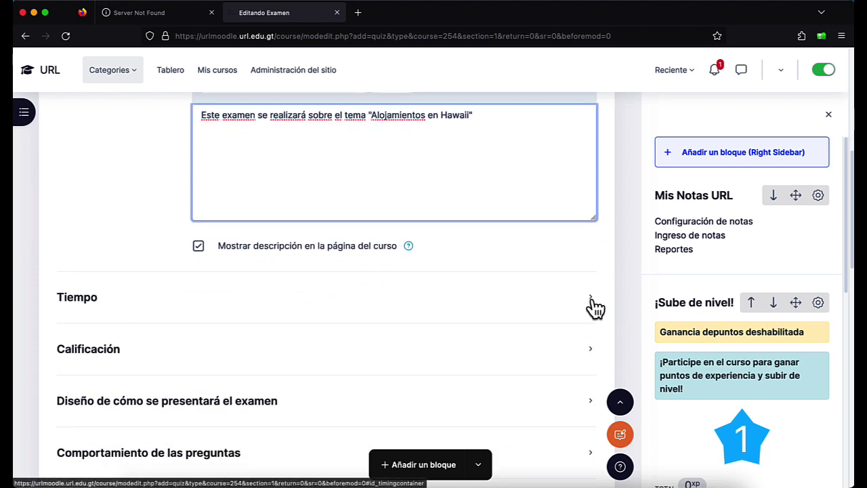
{"action": "left_click", "coordinate": [292, 310]}
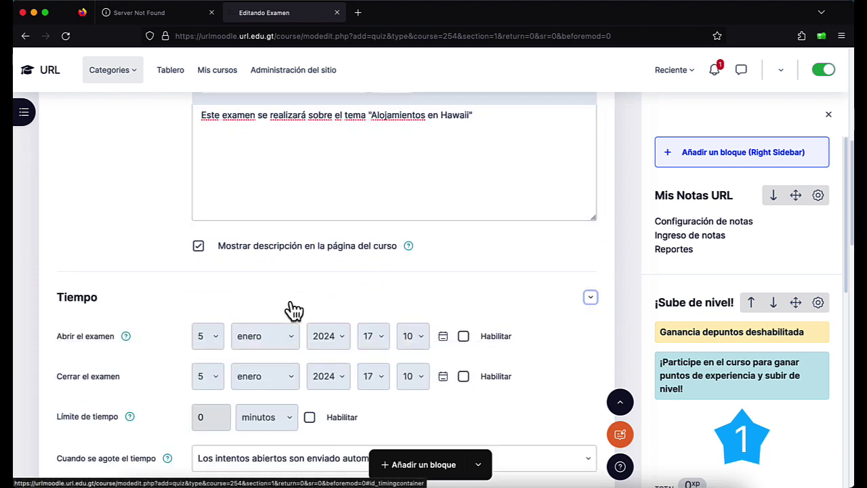
{"action": "scroll", "coordinate": [293, 311], "scroll_direction": "down", "scroll_amount": 3}
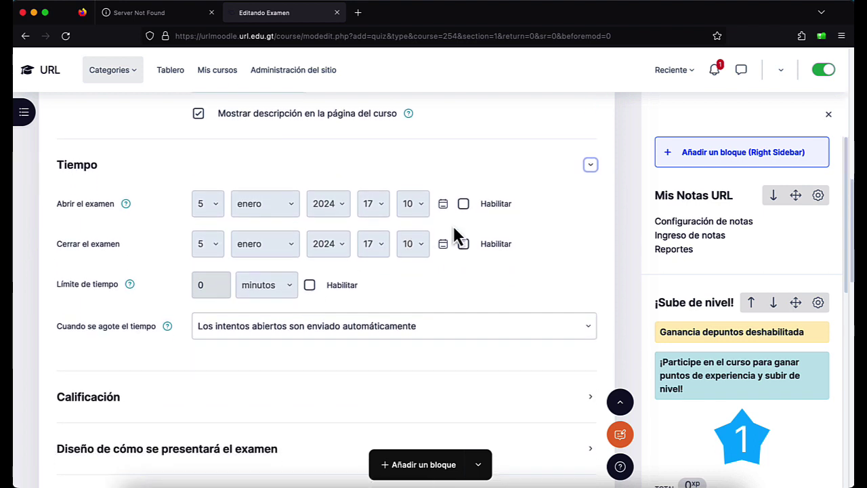
{"action": "left_click", "coordinate": [496, 210]}
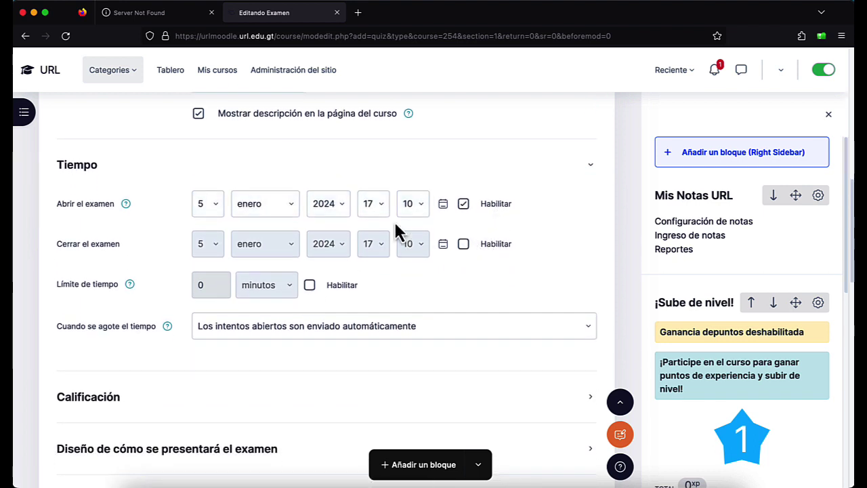
{"action": "left_click", "coordinate": [478, 245]}
{"action": "scroll", "coordinate": [405, 249], "scroll_direction": "down", "scroll_amount": 1}
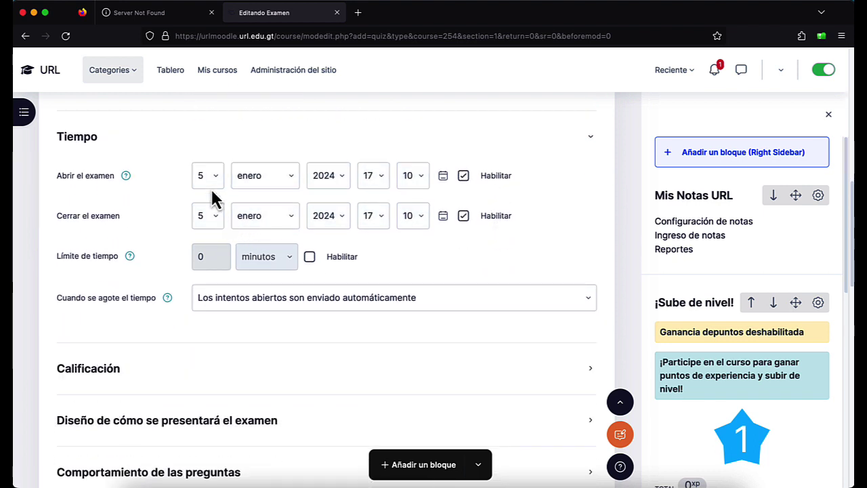
Step: Set the exam's opening date to day 15 at 07:00
{"action": "left_click", "coordinate": [209, 179]}
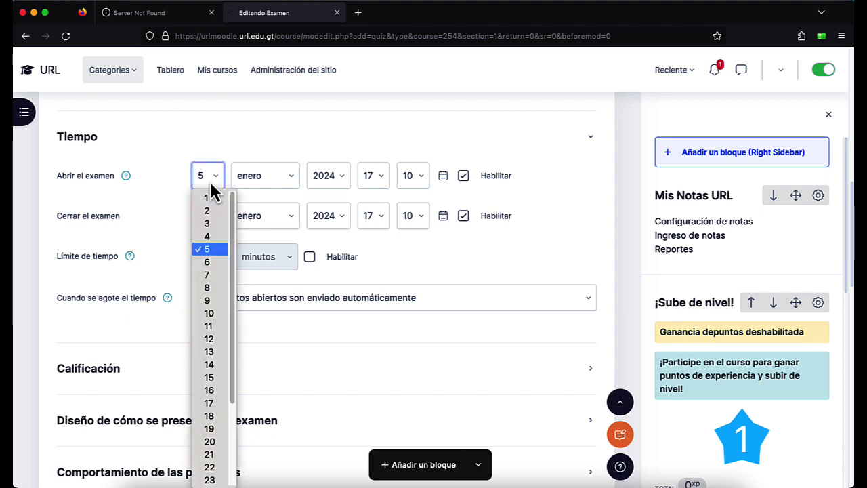
{"action": "left_click", "coordinate": [211, 377]}
{"action": "left_click", "coordinate": [376, 180]}
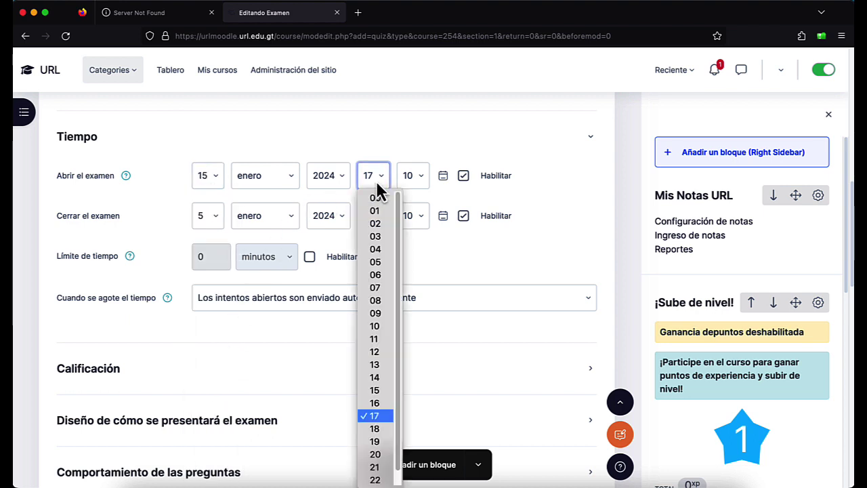
{"action": "left_click", "coordinate": [382, 292]}
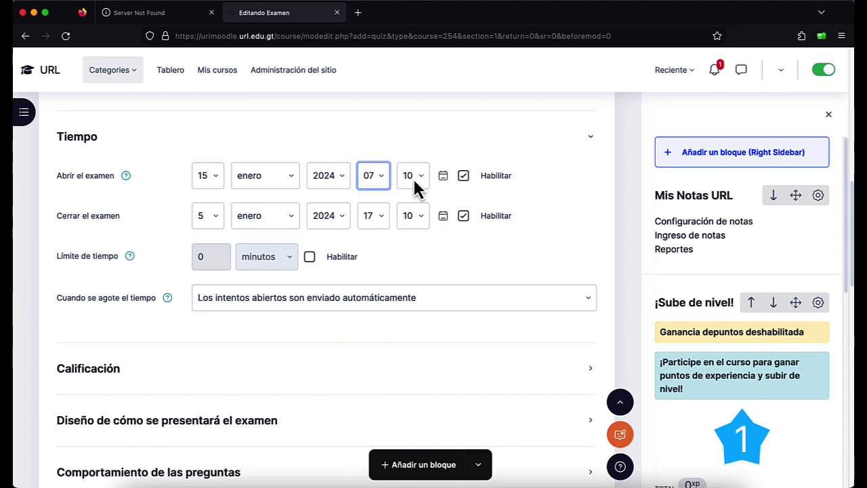
{"action": "left_click", "coordinate": [414, 179]}
{"action": "left_click", "coordinate": [414, 197]}
Step: Set the exam's closing date to day 15 at 07:40
{"action": "left_click", "coordinate": [373, 216]}
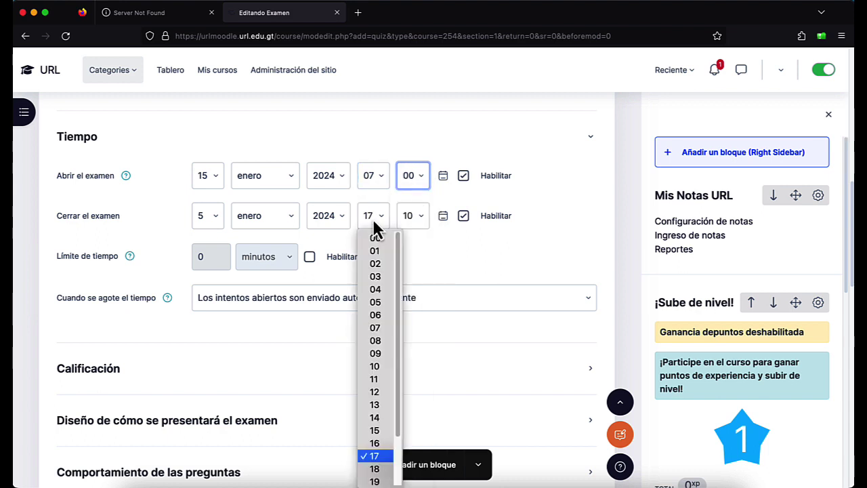
{"action": "left_click", "coordinate": [380, 331]}
{"action": "left_click", "coordinate": [418, 216]}
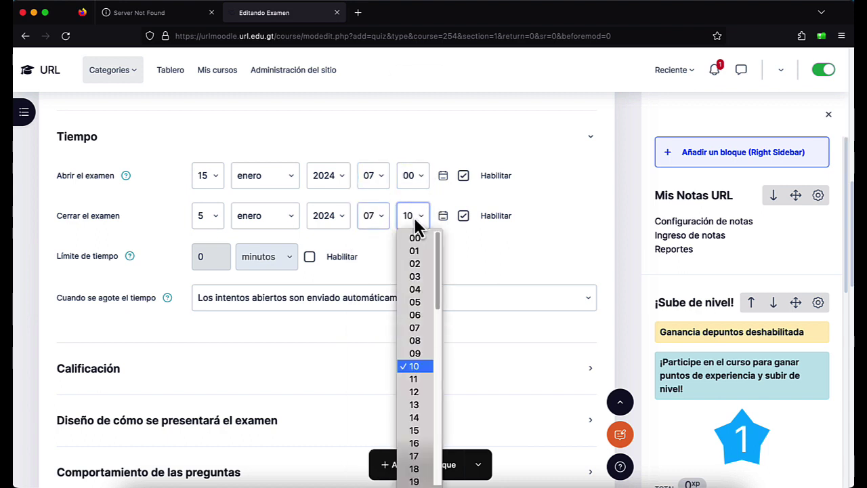
{"action": "scroll", "coordinate": [414, 450], "scroll_direction": "down", "scroll_amount": 10}
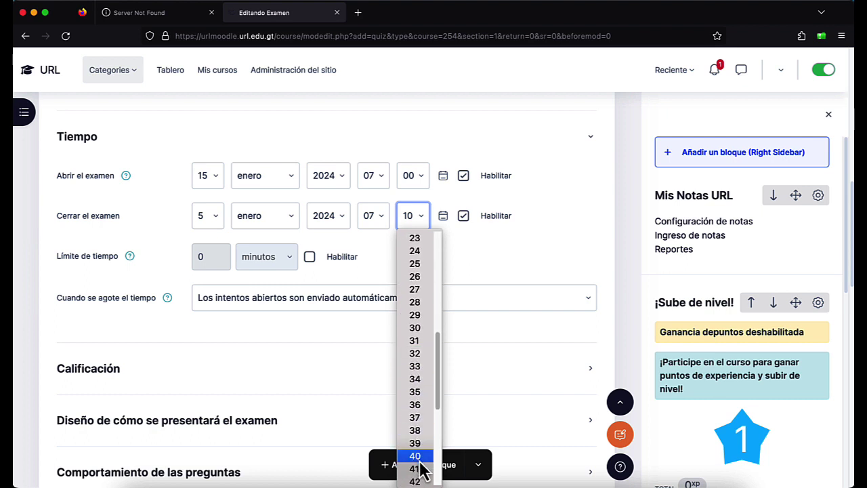
{"action": "left_click", "coordinate": [417, 467]}
{"action": "left_click", "coordinate": [212, 223]}
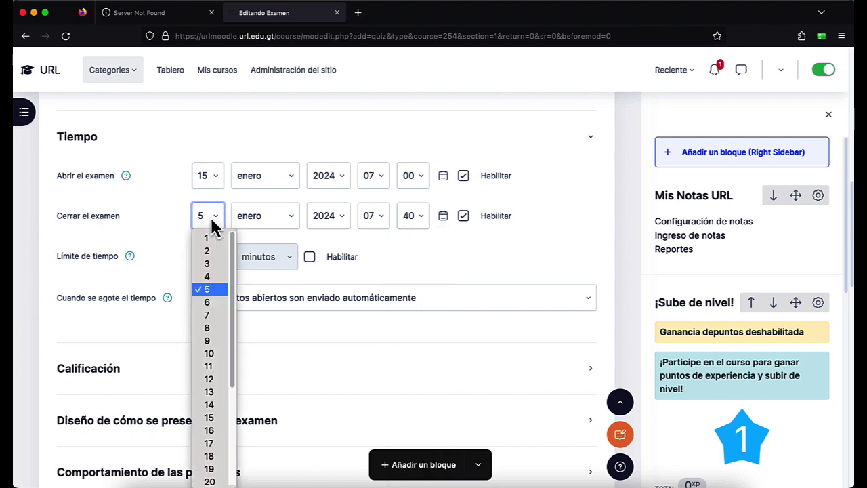
{"action": "left_click", "coordinate": [215, 418]}
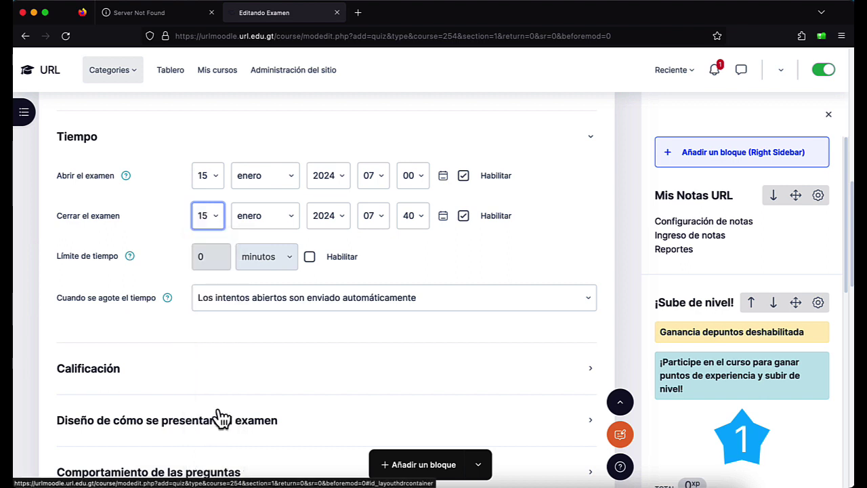
Step: Enable a time limit of 30 minutes and keep "Los intentos abiertos son enviado automáticamente" for when time runs out
{"action": "left_click", "coordinate": [339, 258]}
{"action": "left_click", "coordinate": [199, 258]}
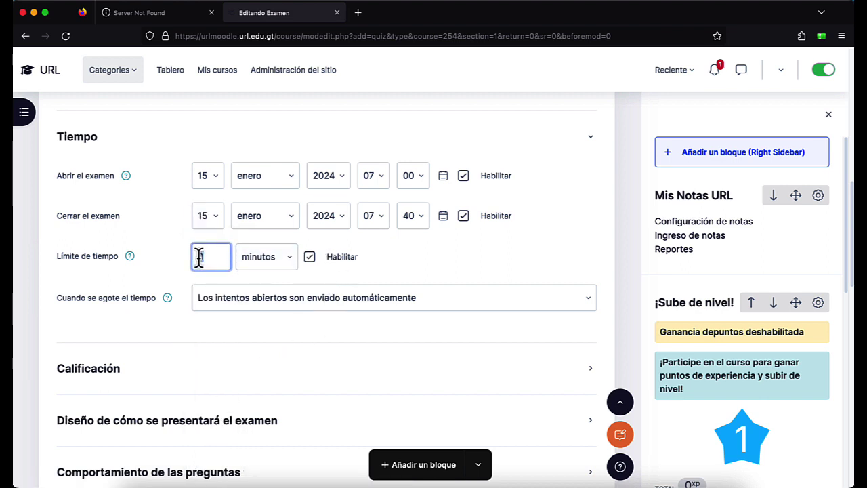
{"action": "type", "text": "30"}
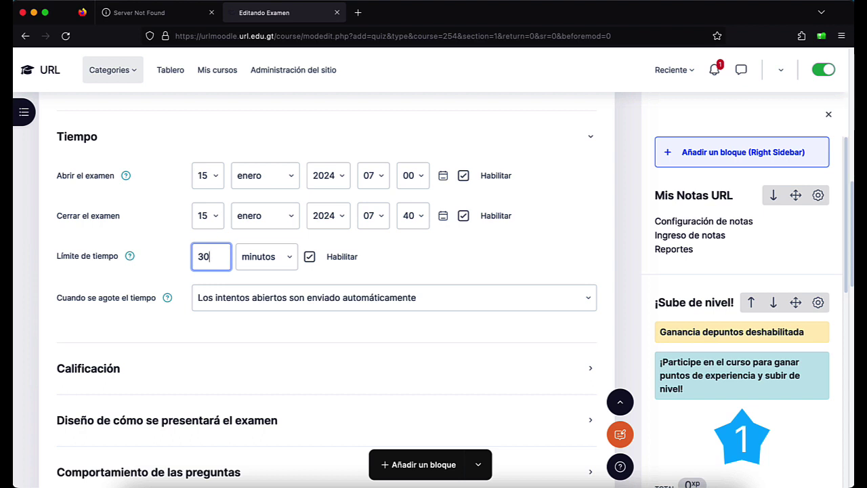
{"action": "left_click", "coordinate": [413, 265]}
{"action": "scroll", "coordinate": [366, 370], "scroll_direction": "down", "scroll_amount": 1}
{"action": "scroll", "coordinate": [367, 372], "scroll_direction": "down", "scroll_amount": 1}
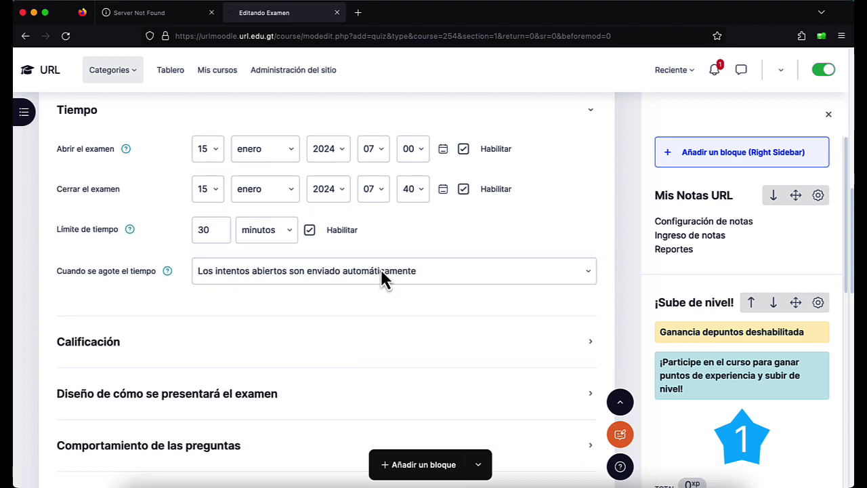
{"action": "left_click", "coordinate": [378, 275]}
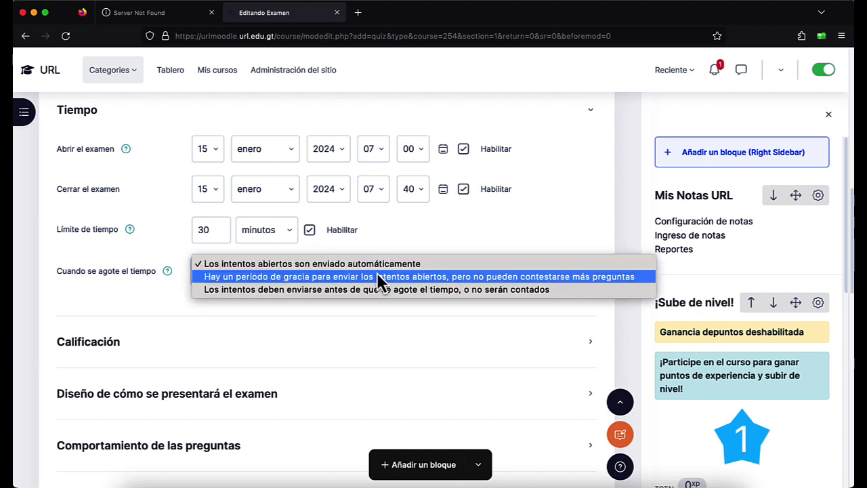
{"action": "left_click", "coordinate": [599, 266]}
Step: Expand the Calificación settings and set the passing grade to 65
{"action": "scroll", "coordinate": [418, 318], "scroll_direction": "down", "scroll_amount": 5}
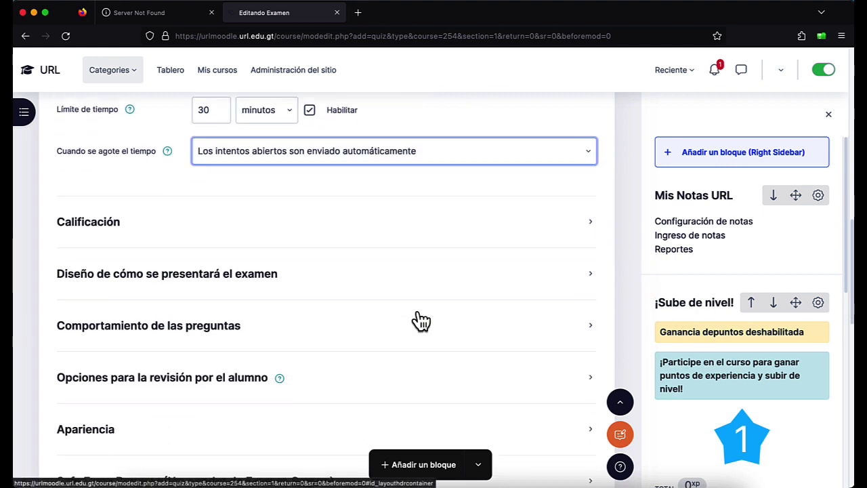
{"action": "left_click", "coordinate": [181, 193]}
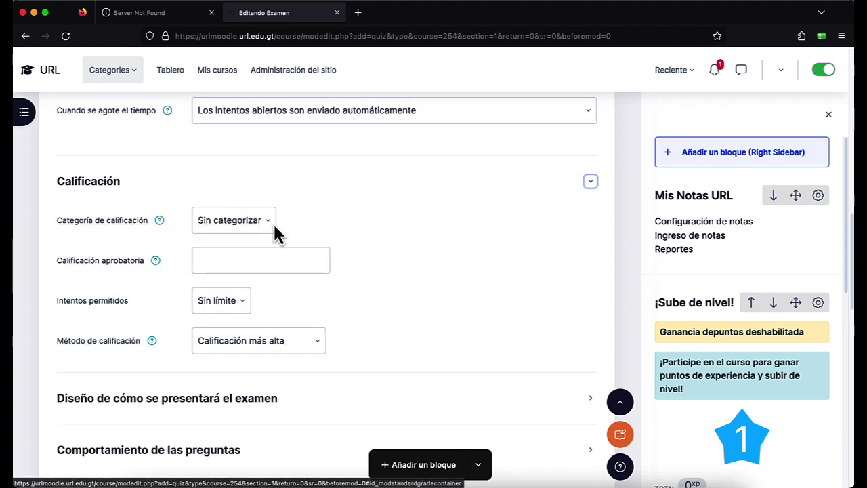
{"action": "left_click", "coordinate": [232, 260]}
{"action": "type", "text": "65"}
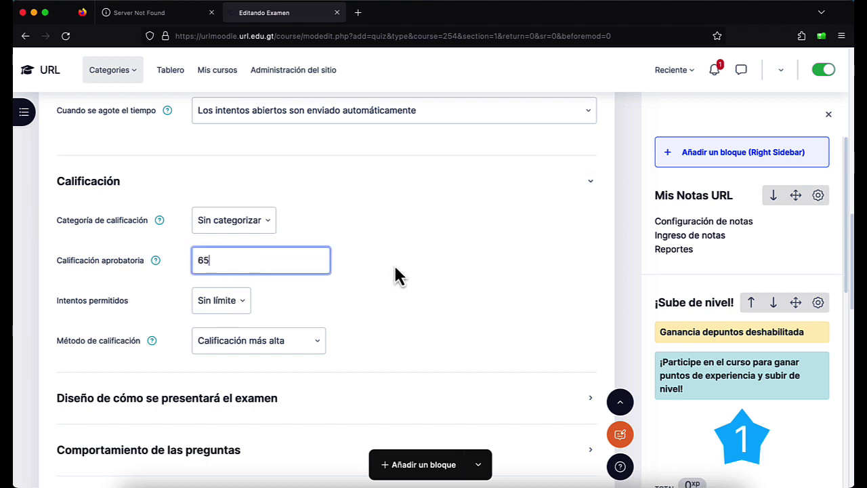
{"action": "left_click", "coordinate": [309, 292]}
Step: Set the allowed attempts to 2 and keep "Calificación más alta" as the grading method
{"action": "left_click", "coordinate": [233, 301]}
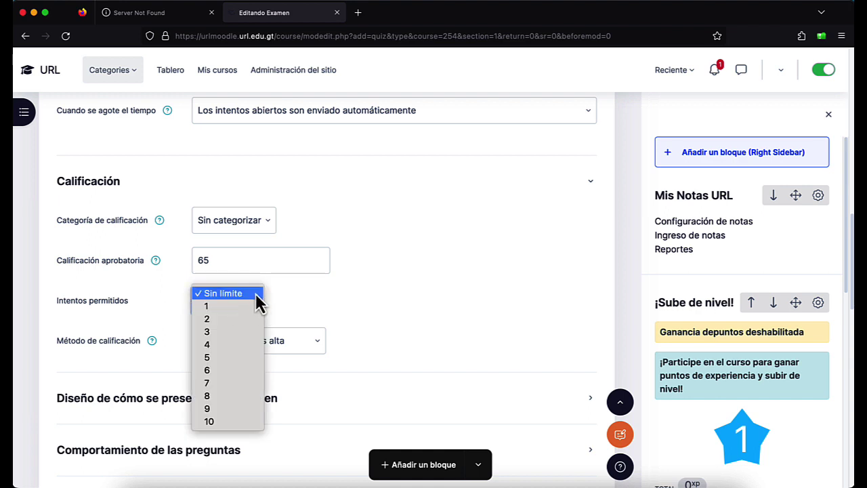
{"action": "left_click", "coordinate": [254, 306]}
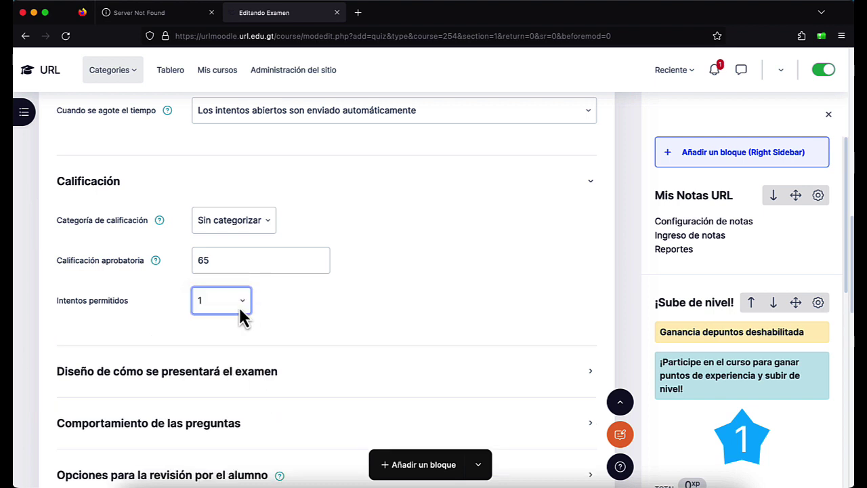
{"action": "left_click", "coordinate": [239, 305]}
{"action": "left_click", "coordinate": [235, 308]}
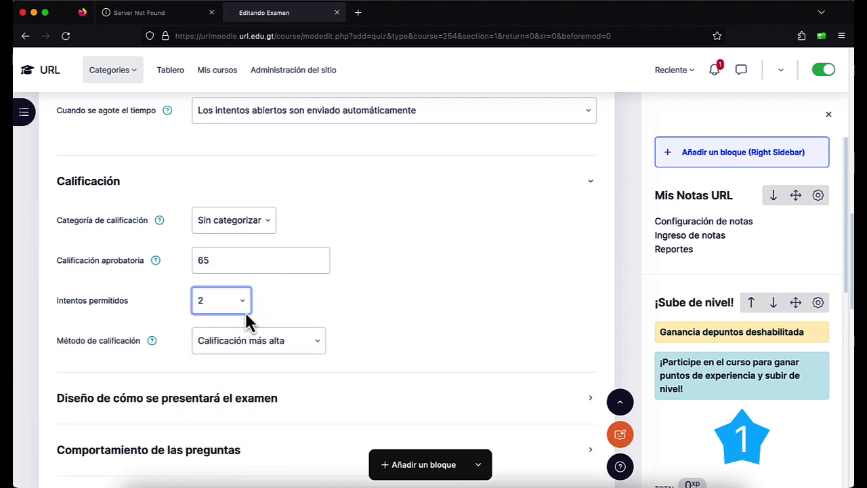
{"action": "left_click", "coordinate": [280, 339]}
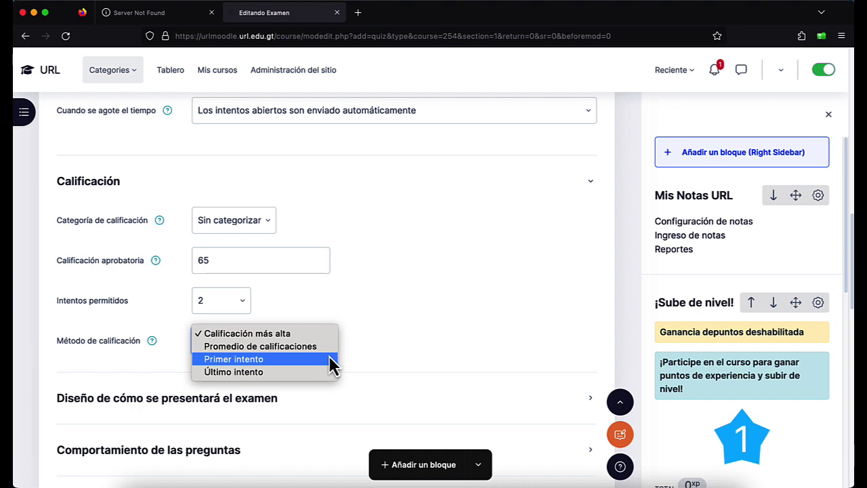
{"action": "left_click", "coordinate": [402, 349]}
Step: Expand the exam layout settings with their additional options and keep the new page setting at "Cada pregunta"
{"action": "scroll", "coordinate": [408, 347], "scroll_direction": "down", "scroll_amount": 2}
{"action": "scroll", "coordinate": [412, 352], "scroll_direction": "down", "scroll_amount": 2}
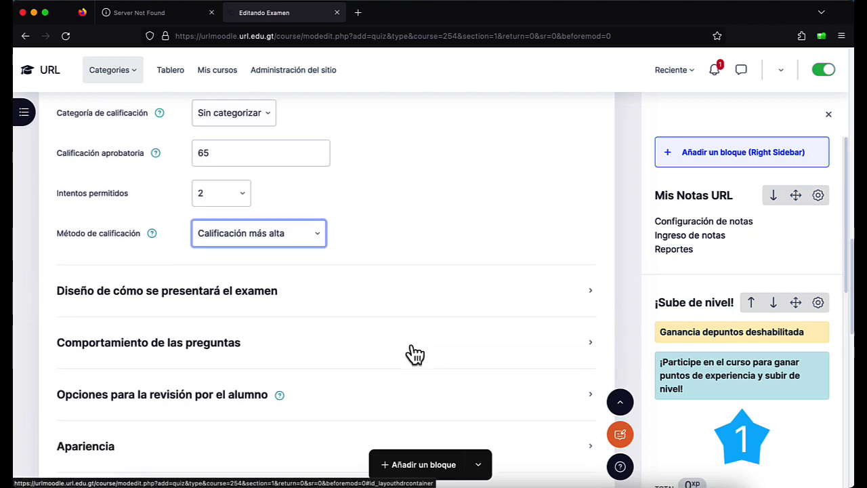
{"action": "left_click", "coordinate": [254, 246]}
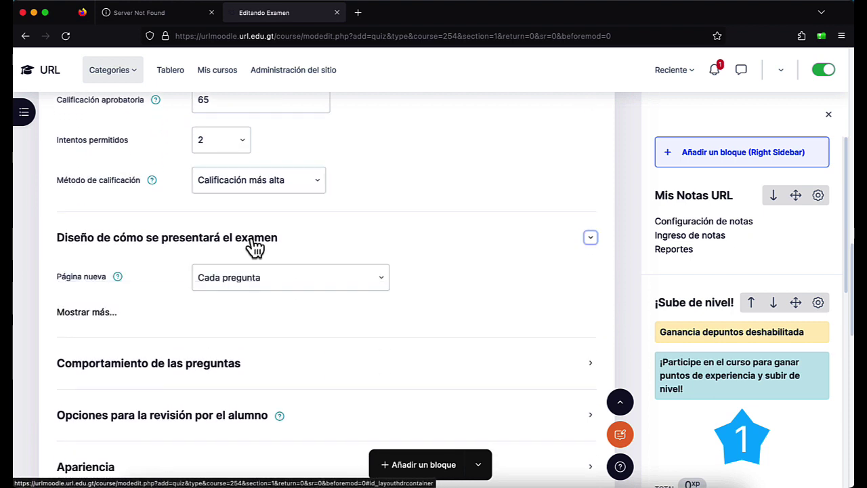
{"action": "left_click", "coordinate": [105, 315]}
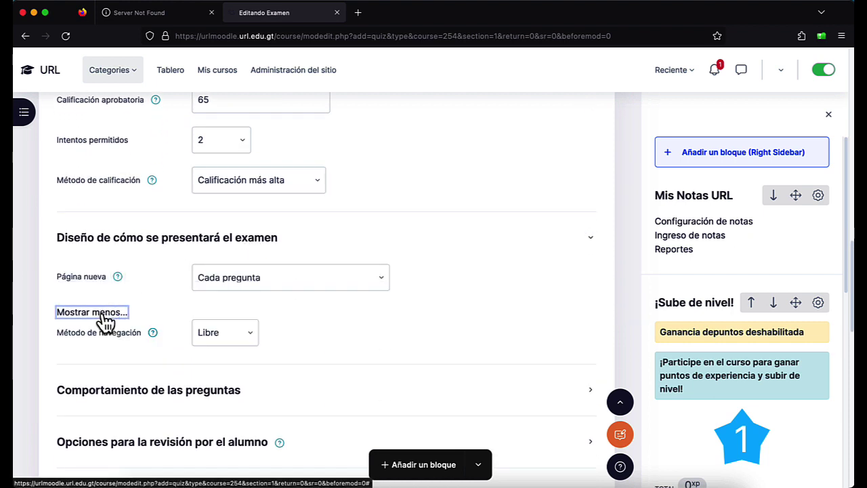
{"action": "left_click", "coordinate": [246, 281]}
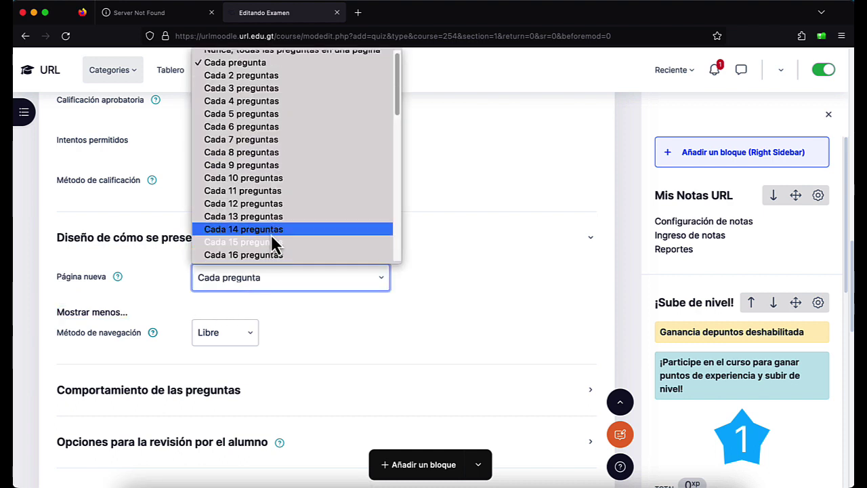
{"action": "left_click", "coordinate": [307, 65]}
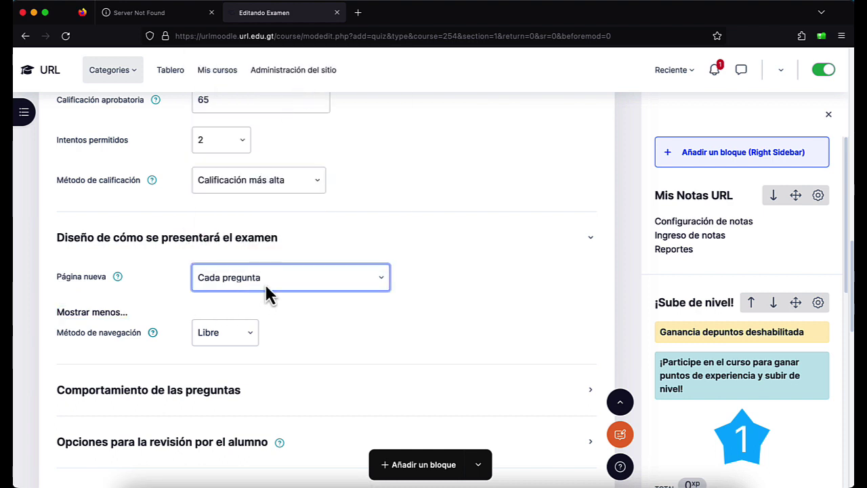
Step: Keep the new page setting at "Cada pregunta" and the navigation method at "Libre" in the exam layout settings
{"action": "left_click", "coordinate": [266, 289]}
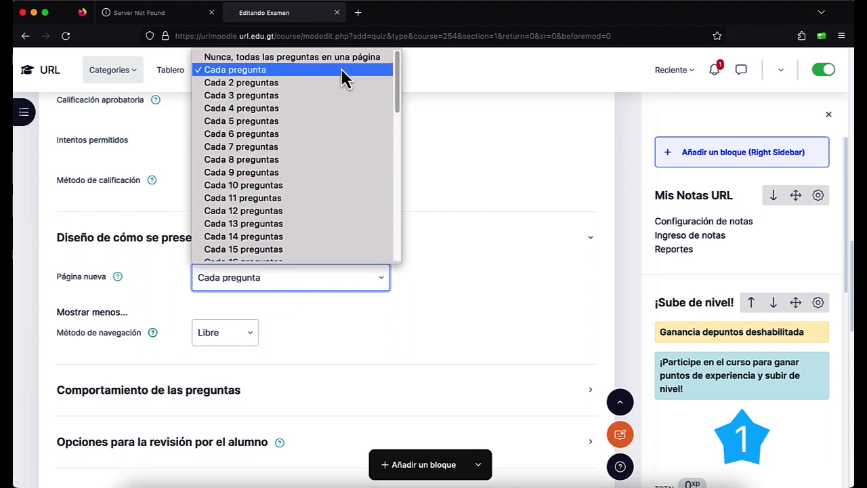
{"action": "left_click", "coordinate": [382, 74]}
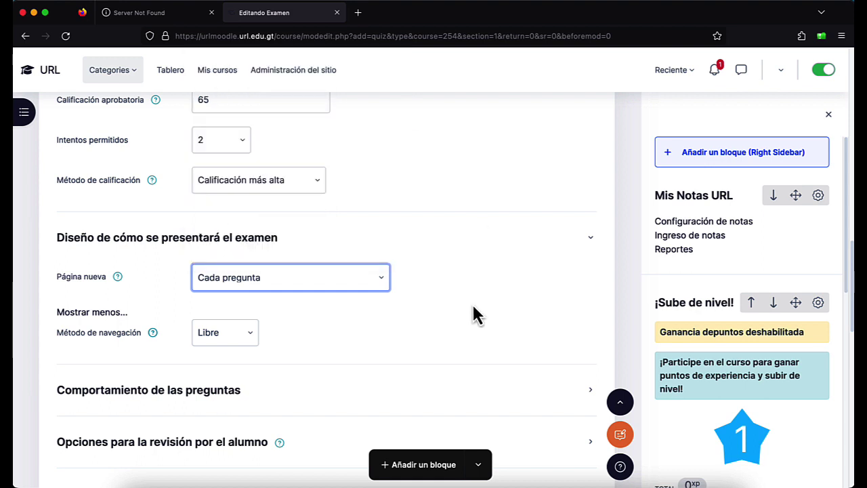
{"action": "scroll", "coordinate": [473, 309], "scroll_direction": "down", "scroll_amount": 2}
{"action": "left_click", "coordinate": [232, 261]}
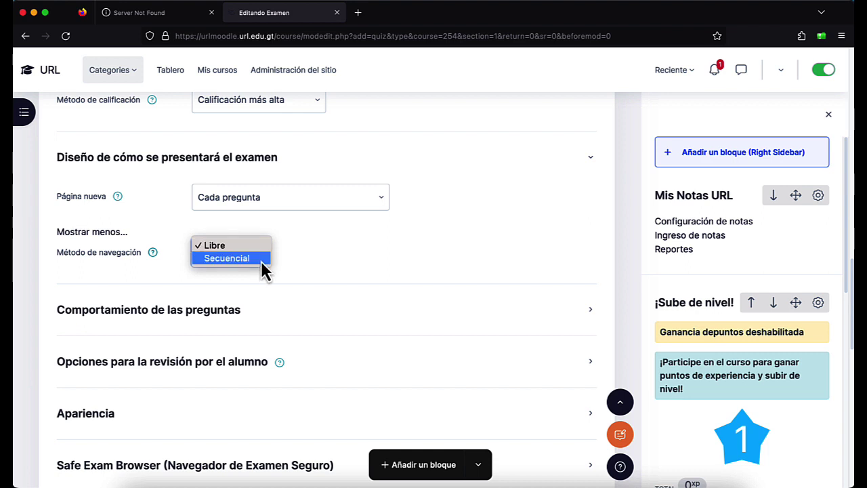
{"action": "left_click", "coordinate": [343, 268]}
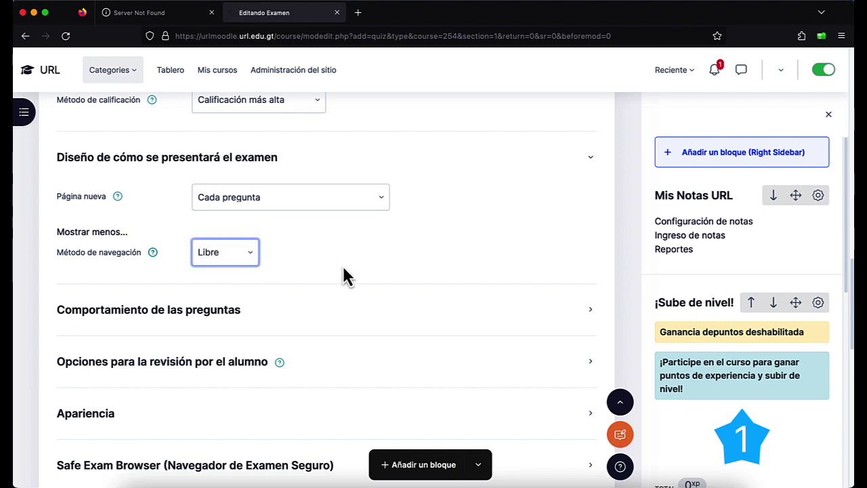
Step: Expand the question behaviour settings, keeping answer shuffling at "Sí" and the behaviour at "Retroalimentación diferida"
{"action": "scroll", "coordinate": [342, 271], "scroll_direction": "down", "scroll_amount": 2}
{"action": "left_click", "coordinate": [257, 263]}
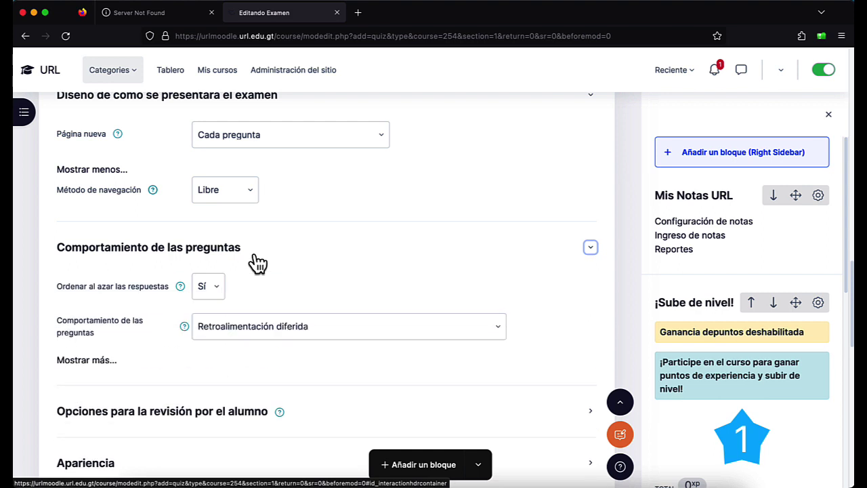
{"action": "scroll", "coordinate": [265, 281], "scroll_direction": "down", "scroll_amount": 2}
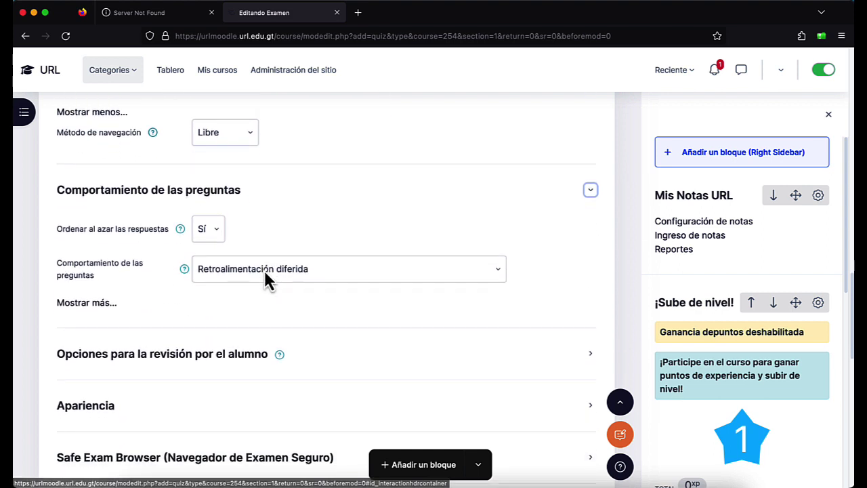
{"action": "left_click", "coordinate": [203, 227]}
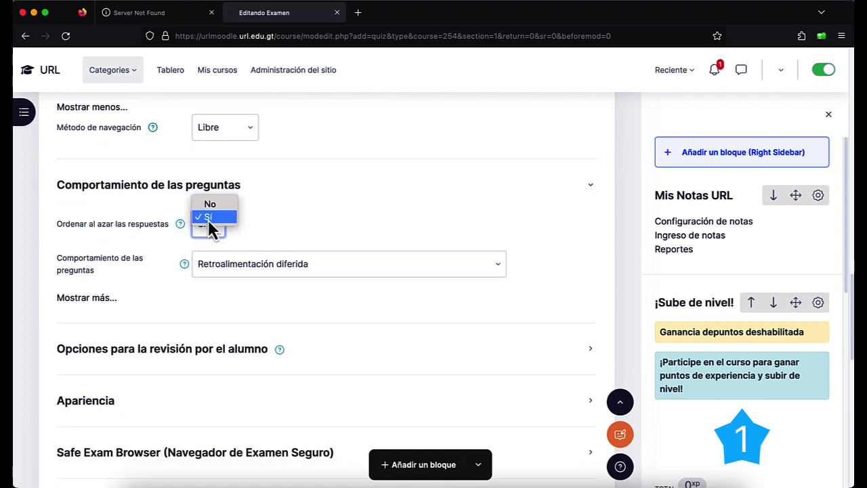
{"action": "left_click", "coordinate": [208, 218]}
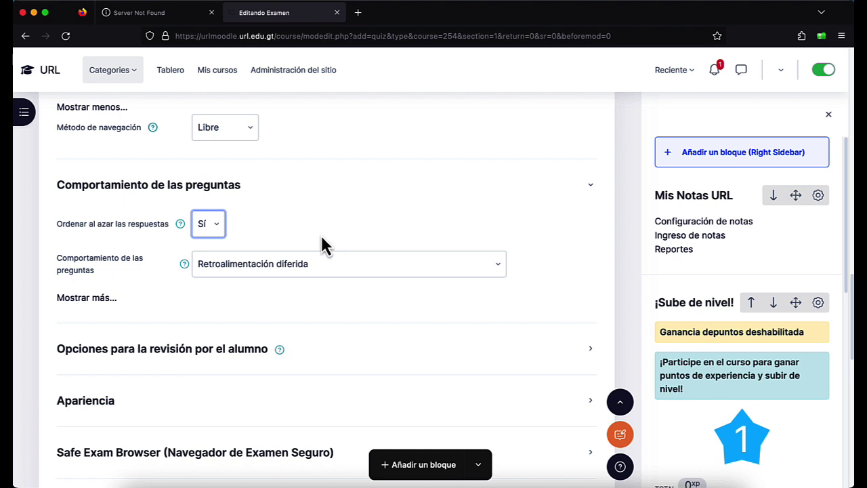
{"action": "left_click", "coordinate": [310, 265]}
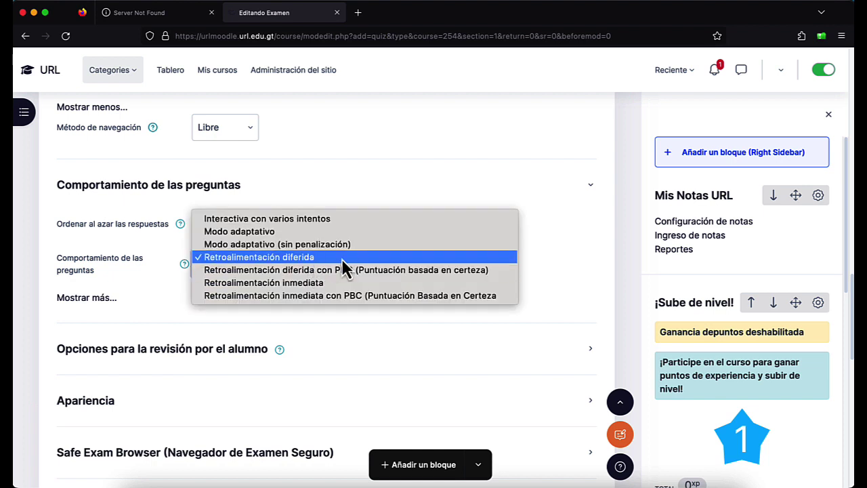
{"action": "left_click", "coordinate": [341, 258]}
Step: Expand the student review options and clear every option under "Inmediatamente después del intento"
{"action": "scroll", "coordinate": [330, 300], "scroll_direction": "down", "scroll_amount": 2}
{"action": "scroll", "coordinate": [331, 300], "scroll_direction": "down", "scroll_amount": 2}
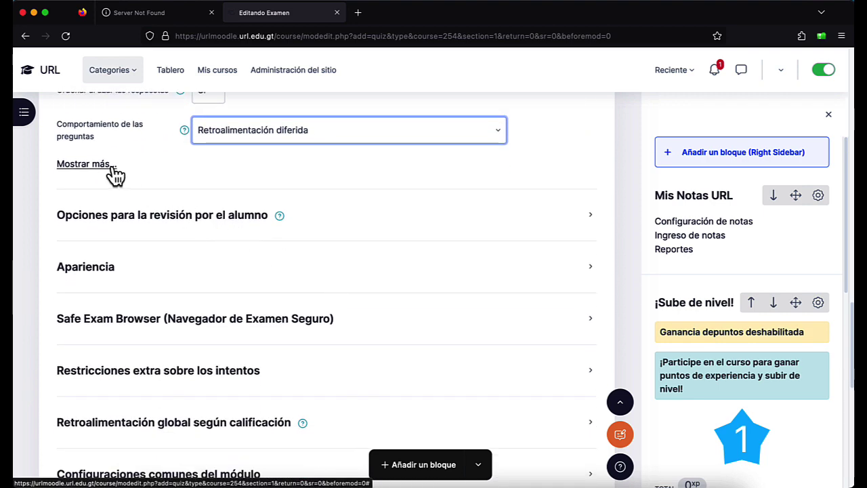
{"action": "left_click", "coordinate": [120, 217]}
{"action": "scroll", "coordinate": [186, 246], "scroll_direction": "down", "scroll_amount": 4}
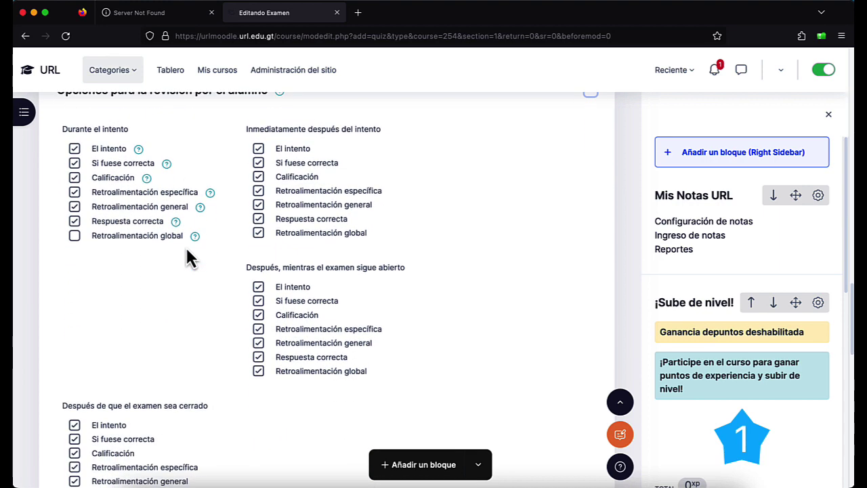
{"action": "scroll", "coordinate": [185, 245], "scroll_direction": "down", "scroll_amount": 1}
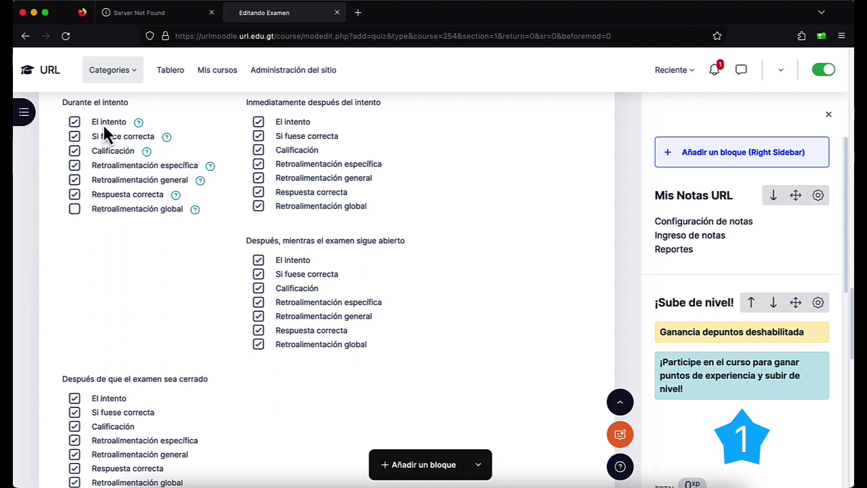
{"action": "left_click_drag", "start_coordinate": [104, 123], "coordinate": [201, 170]}
{"action": "left_click", "coordinate": [259, 124]}
{"action": "mouse_move", "coordinate": [259, 126]}
{"action": "left_mouse_down"}
{"action": "mouse_move", "coordinate": [261, 212]}
{"action": "mouse_move", "coordinate": [259, 149]}
{"action": "left_mouse_up"}
{"action": "left_click", "coordinate": [258, 151]}
{"action": "left_click", "coordinate": [259, 205]}
{"action": "left_click", "coordinate": [258, 179]}
{"action": "left_click", "coordinate": [258, 167]}
Step: Clear every review option under "Después, mientras el examen sigue abierto"
{"action": "left_click", "coordinate": [260, 261]}
{"action": "left_click_drag", "start_coordinate": [262, 263], "coordinate": [260, 308]}
{"action": "left_click", "coordinate": [259, 262]}
{"action": "left_click", "coordinate": [259, 344]}
{"action": "left_click", "coordinate": [259, 330]}
{"action": "left_click", "coordinate": [259, 260]}
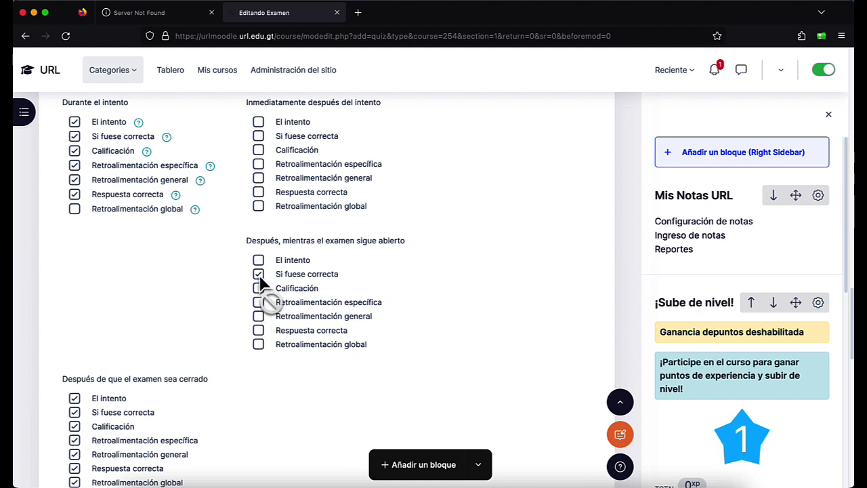
{"action": "left_click", "coordinate": [259, 274]}
{"action": "left_click", "coordinate": [259, 261]}
Step: Under "Después de que el examen sea cerrado", leave only "El intento", "Si fuese correcta" and "Respuesta correcta" enabled
{"action": "scroll", "coordinate": [227, 296], "scroll_direction": "down", "scroll_amount": 1}
{"action": "scroll", "coordinate": [226, 295], "scroll_direction": "down", "scroll_amount": 5}
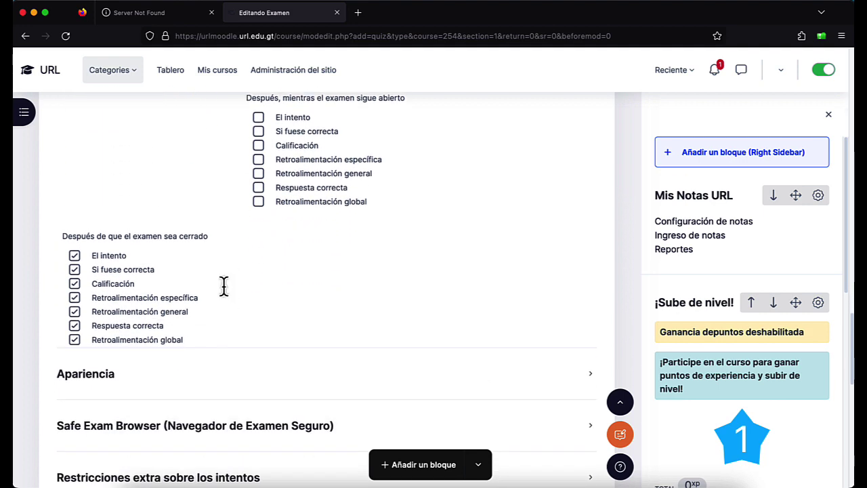
{"action": "left_click", "coordinate": [76, 270]}
{"action": "scroll", "coordinate": [258, 265], "scroll_direction": "down", "scroll_amount": 3}
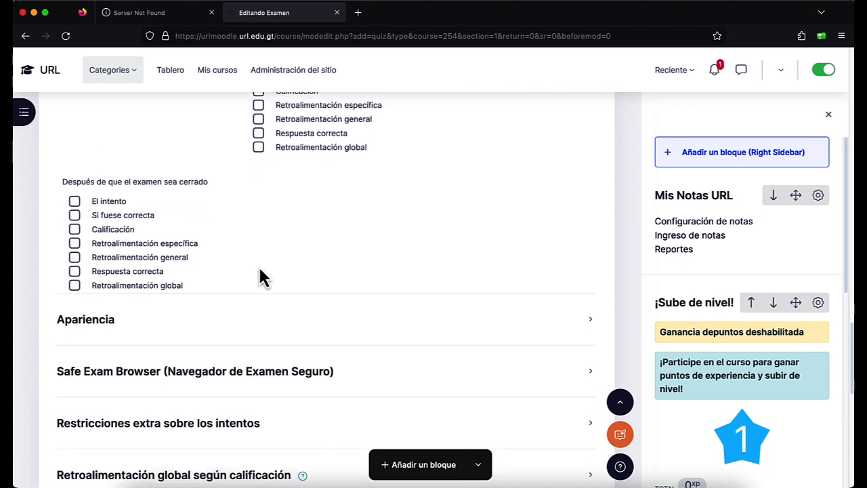
{"action": "left_click", "coordinate": [74, 175]}
{"action": "left_click", "coordinate": [74, 190]}
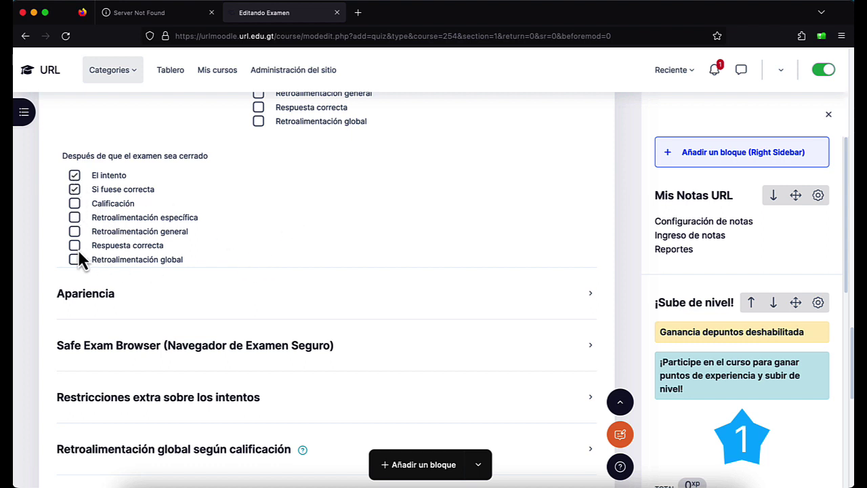
{"action": "scroll", "coordinate": [208, 284], "scroll_direction": "down", "scroll_amount": 1}
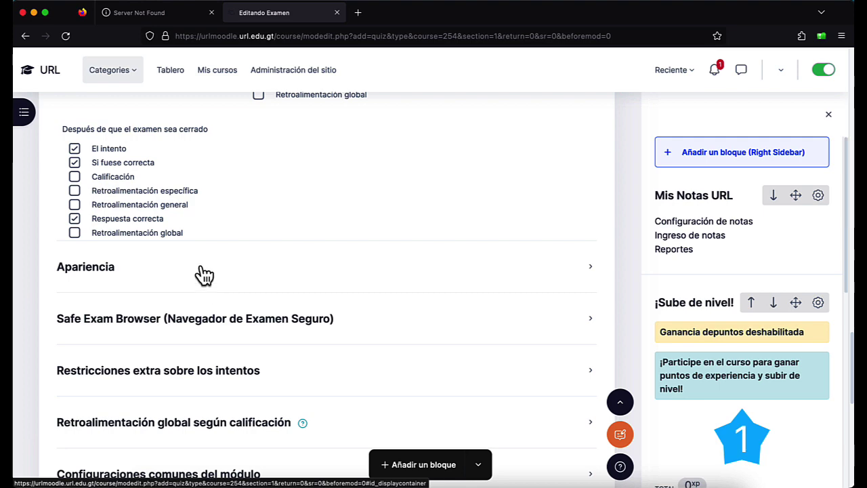
Step: Expand the Apariencia settings and review the user image and decimal places options
{"action": "left_click", "coordinate": [202, 273]}
{"action": "scroll", "coordinate": [253, 277], "scroll_direction": "down", "scroll_amount": 2}
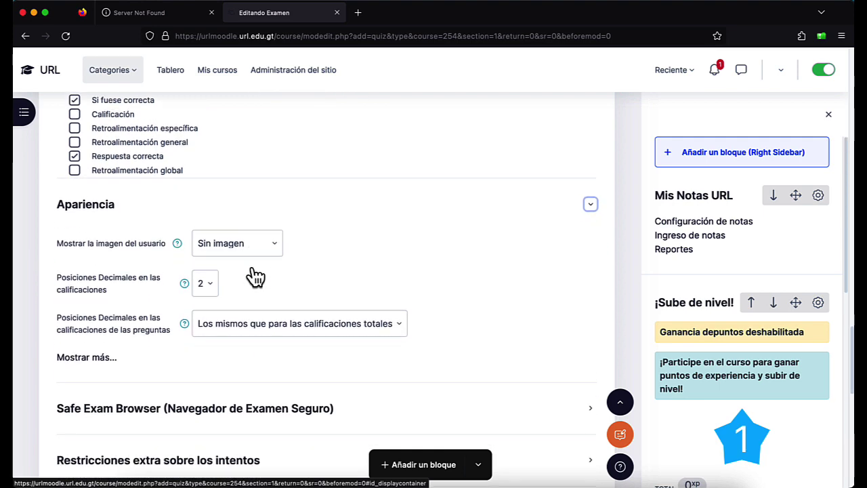
{"action": "scroll", "coordinate": [253, 266], "scroll_direction": "down", "scroll_amount": 2}
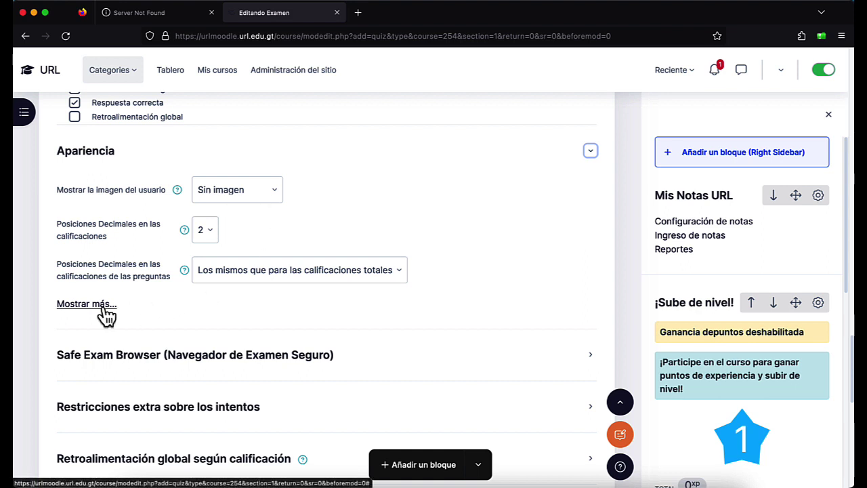
Step: Expand the Safe Exam Browser settings and keep the requirement to use it at "No"
{"action": "scroll", "coordinate": [119, 309], "scroll_direction": "down", "scroll_amount": 2}
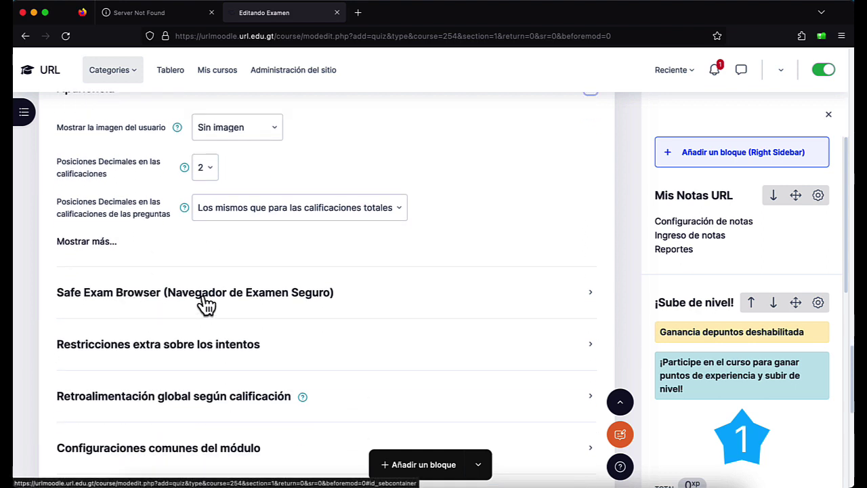
{"action": "left_click", "coordinate": [237, 304]}
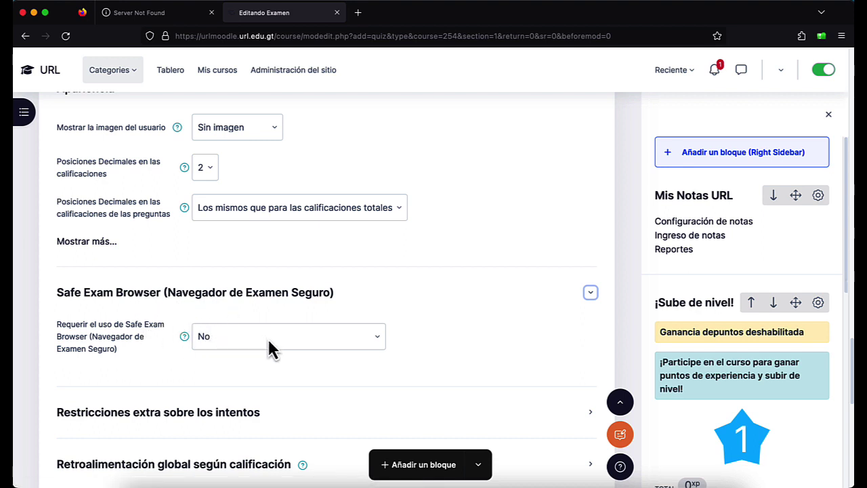
{"action": "left_click", "coordinate": [371, 346]}
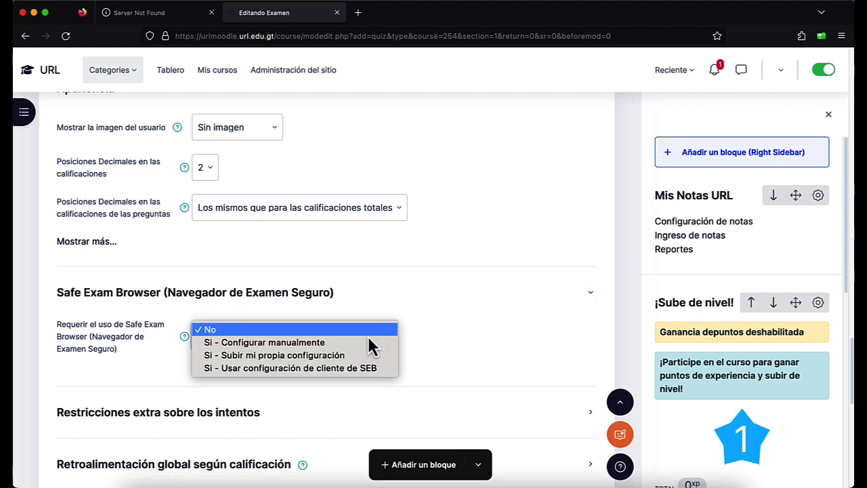
{"action": "left_click", "coordinate": [397, 339]}
{"action": "scroll", "coordinate": [398, 339], "scroll_direction": "down", "scroll_amount": 3}
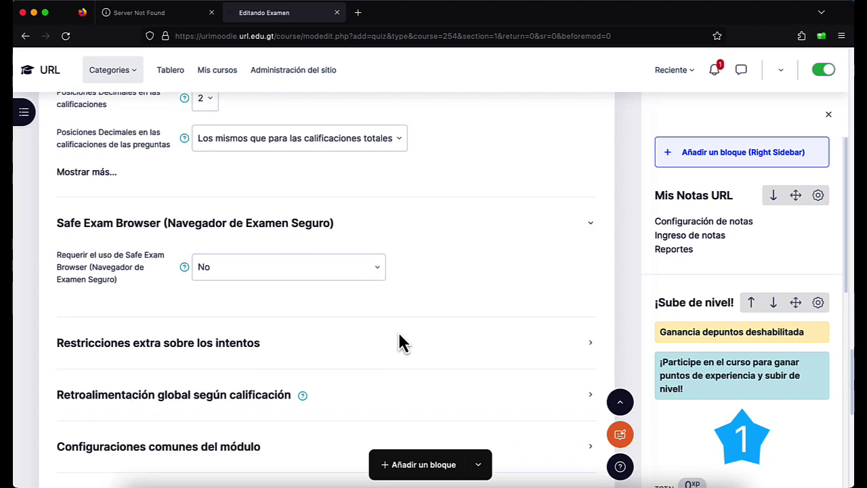
Step: Expand "Restricciones extra sobre los intentos" and look over its additional options, collapsing those again
{"action": "scroll", "coordinate": [400, 342], "scroll_direction": "down", "scroll_amount": 1}
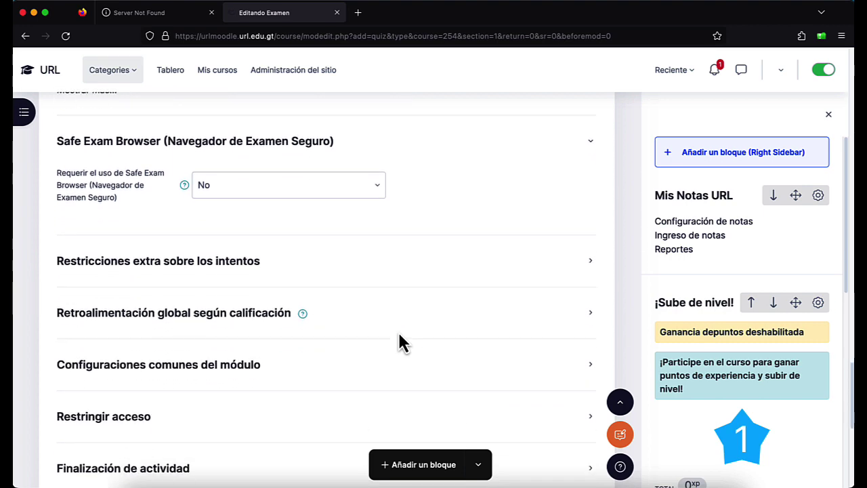
{"action": "left_click", "coordinate": [271, 268]}
{"action": "scroll", "coordinate": [271, 270], "scroll_direction": "down", "scroll_amount": 1}
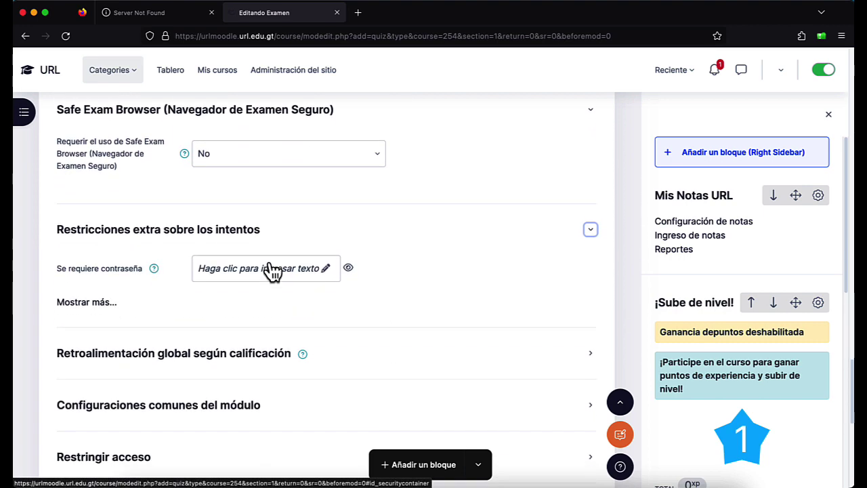
{"action": "left_click", "coordinate": [105, 299]}
{"action": "scroll", "coordinate": [310, 300], "scroll_direction": "down", "scroll_amount": 2}
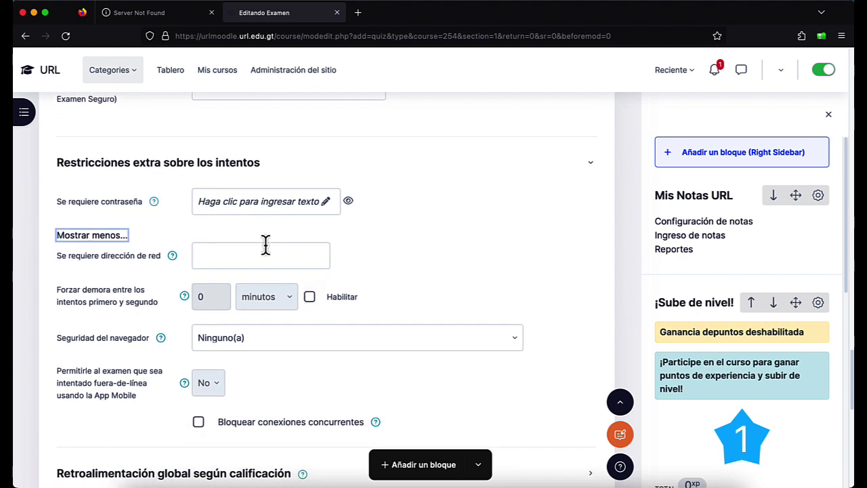
{"action": "left_click", "coordinate": [122, 238]}
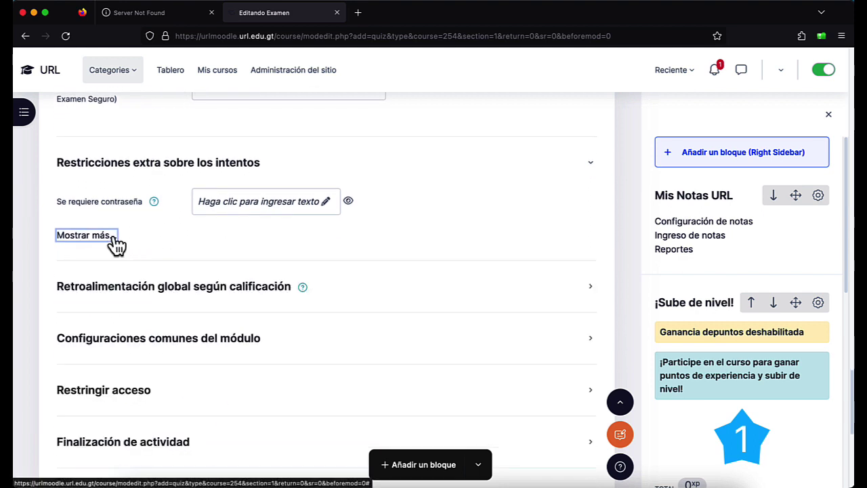
Step: Enter the required password for exam attempts, reveal it and save it
{"action": "left_click", "coordinate": [234, 207]}
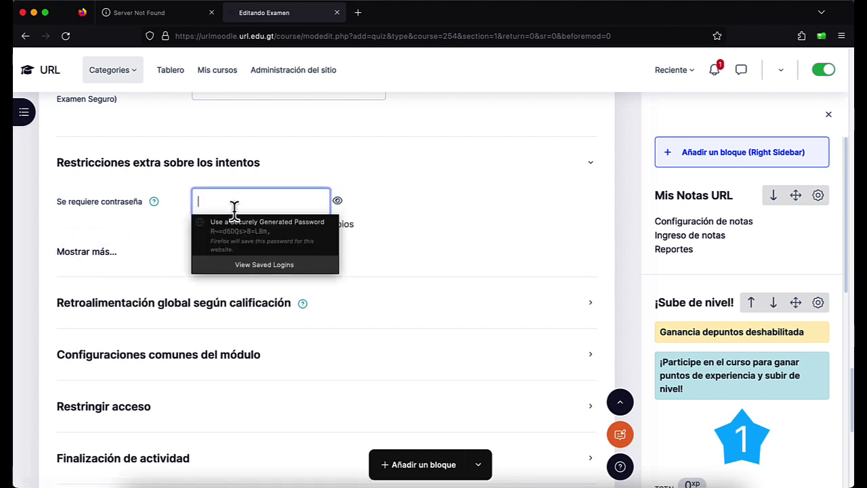
{"action": "type", "text": "1"}
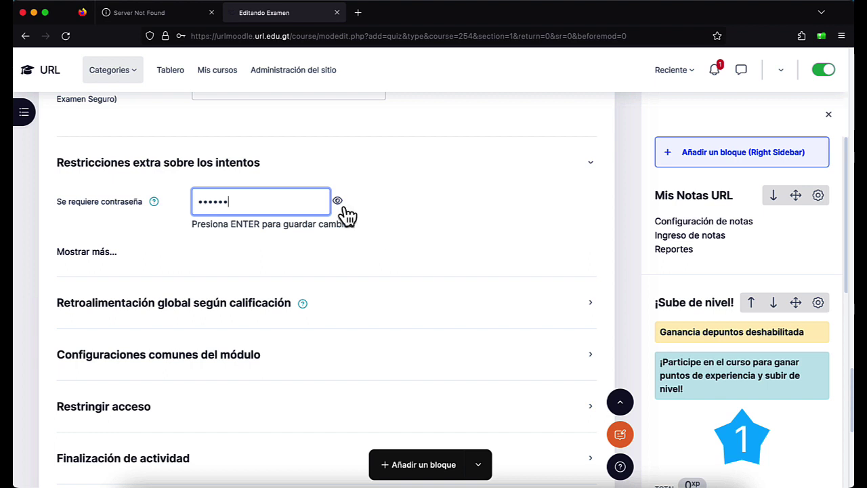
{"action": "left_click", "coordinate": [337, 200]}
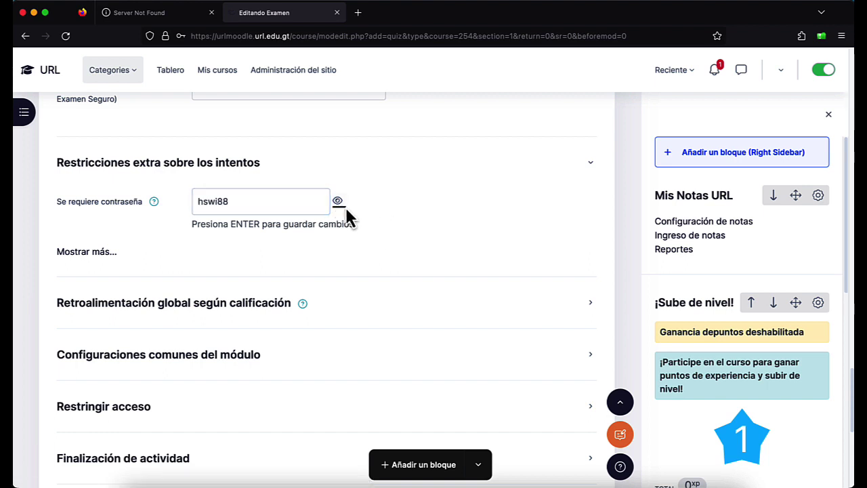
{"action": "key", "text": "Return"}
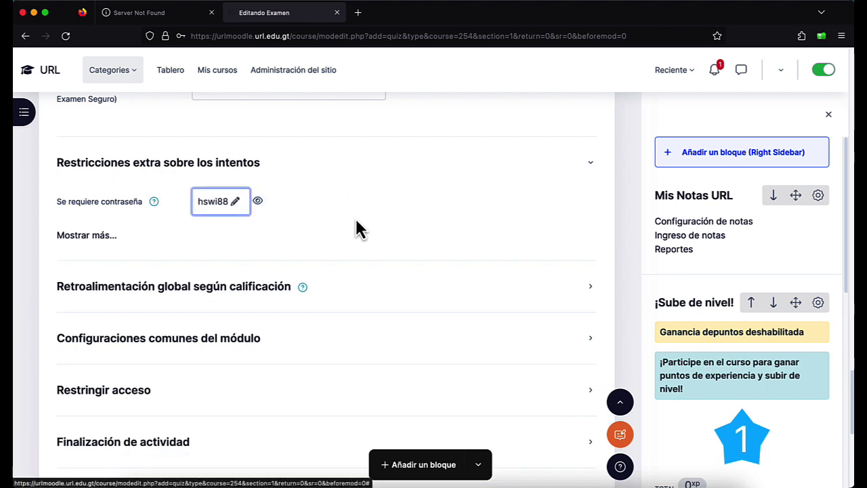
Step: Show the additional attempt restrictions and set the browser security to "Ventana emergente a pantalla completa con algo de seguridad JavaScript"
{"action": "scroll", "coordinate": [227, 249], "scroll_direction": "down", "scroll_amount": 1}
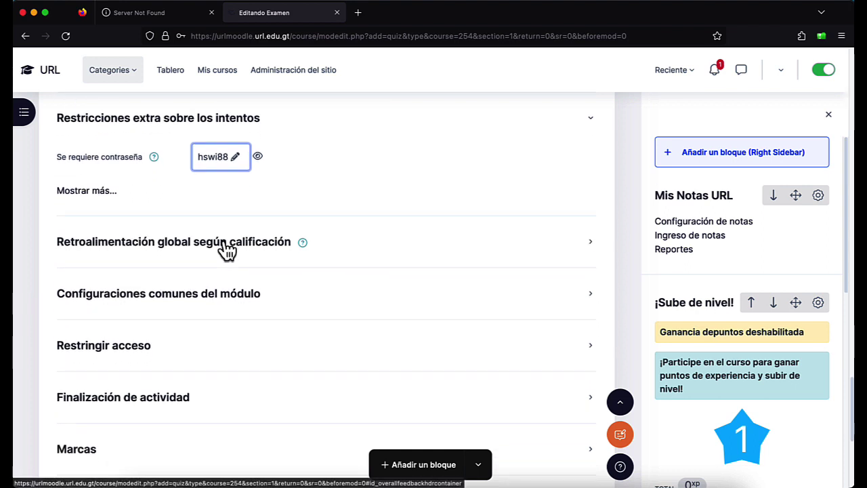
{"action": "left_click", "coordinate": [101, 195]}
{"action": "left_click", "coordinate": [415, 293]}
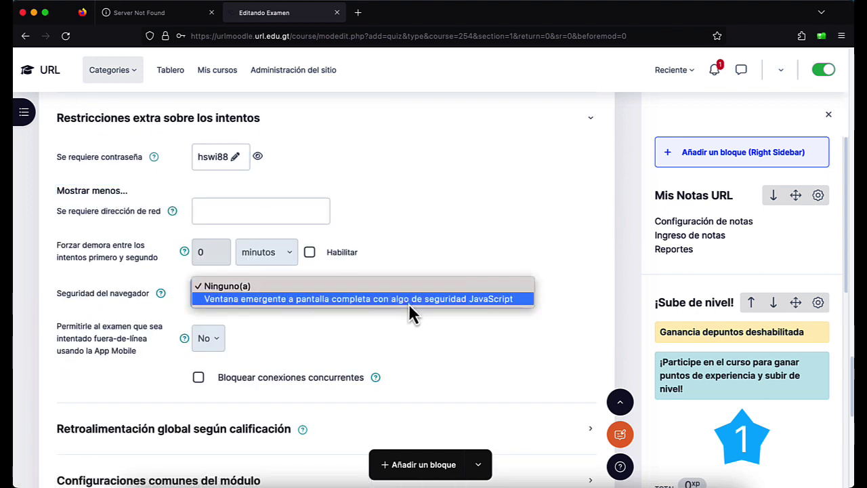
{"action": "left_click", "coordinate": [409, 303]}
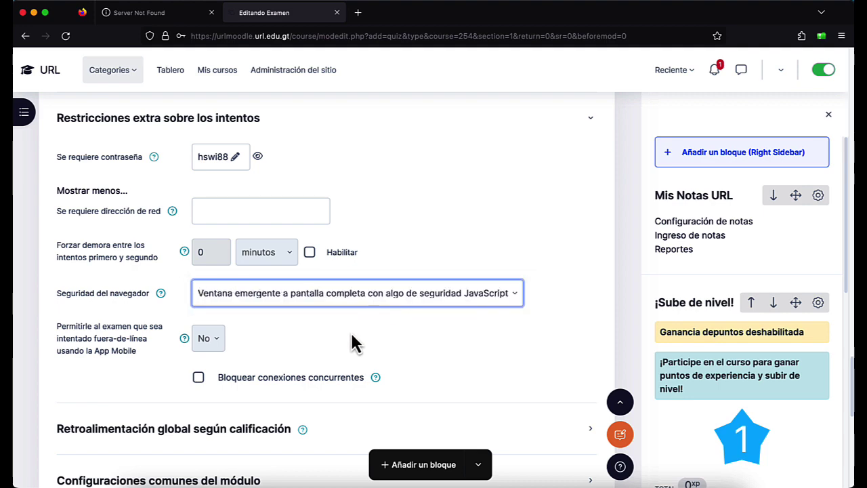
{"action": "scroll", "coordinate": [353, 345], "scroll_direction": "down", "scroll_amount": 3}
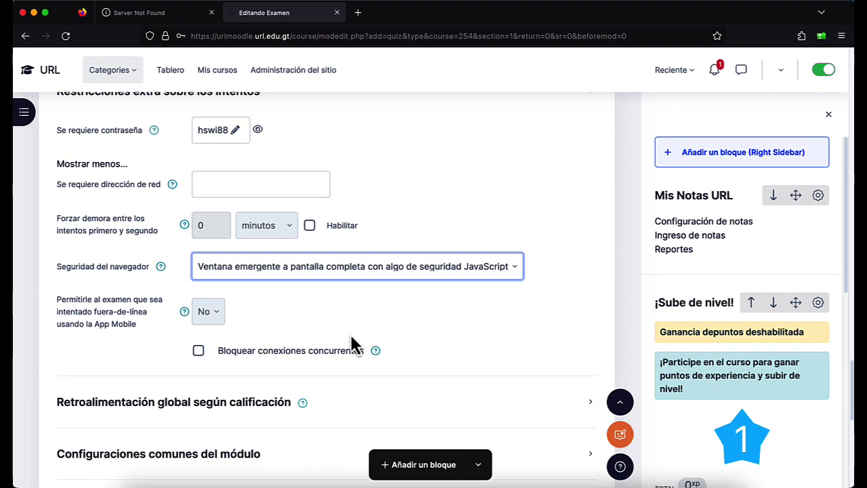
Step: Expand "Retroalimentación global según calificación" and enter "Muy bien! Felicitaciones!" as the feedback comment for the 100% grade limit
{"action": "scroll", "coordinate": [352, 344], "scroll_direction": "down", "scroll_amount": 3}
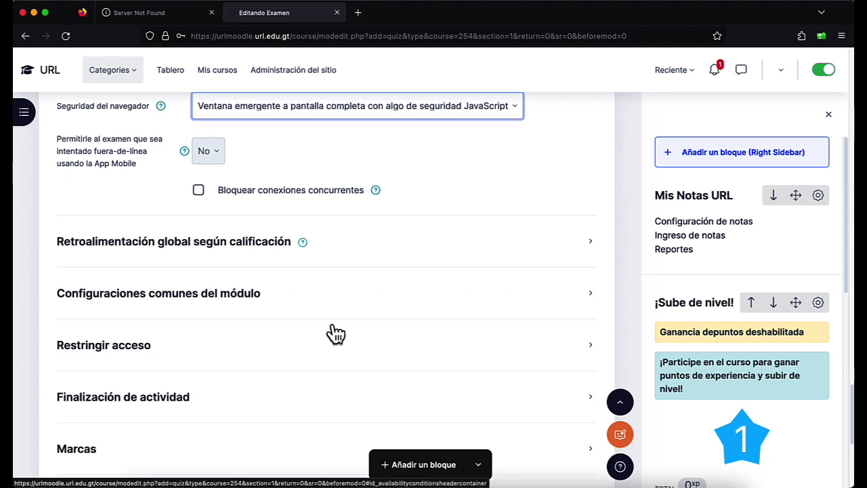
{"action": "left_click", "coordinate": [257, 252]}
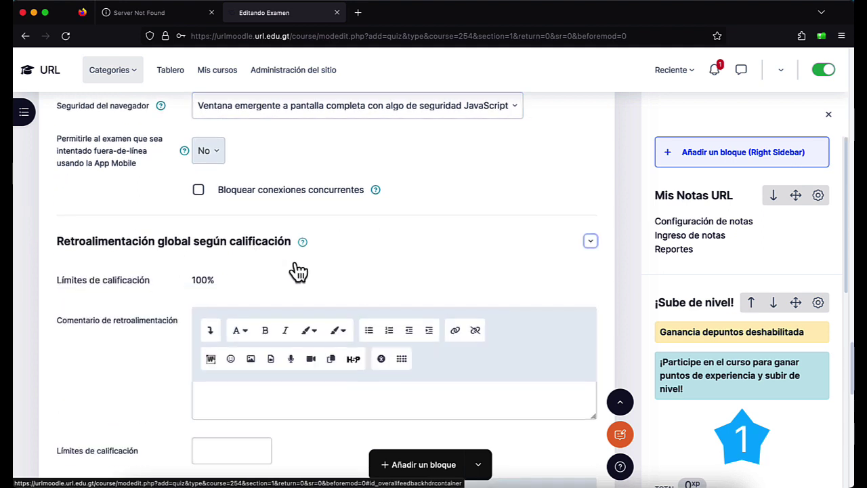
{"action": "scroll", "coordinate": [288, 264], "scroll_direction": "down", "scroll_amount": 3}
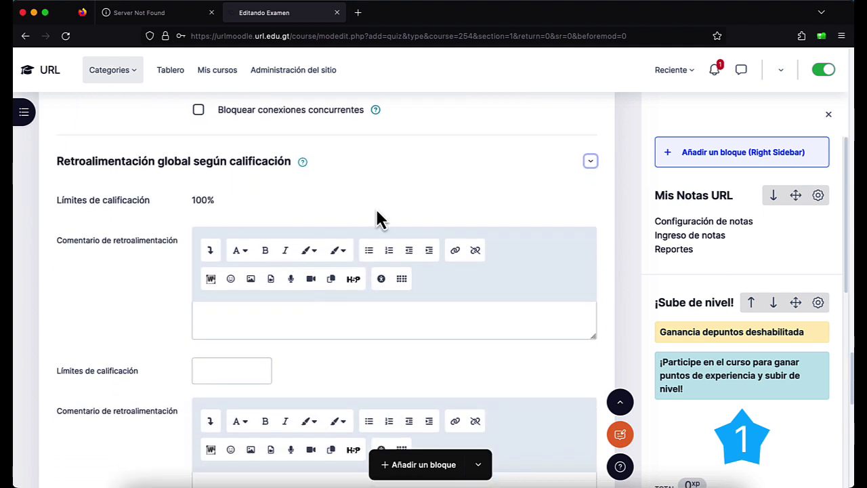
{"action": "left_click", "coordinate": [257, 327]}
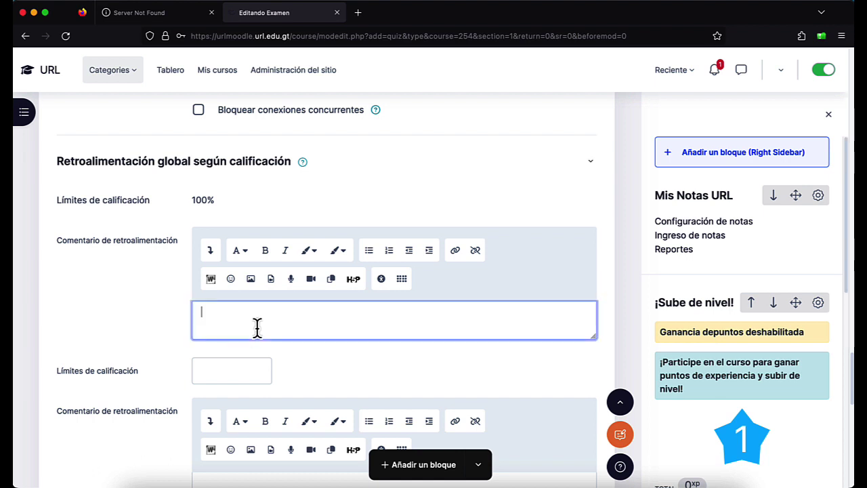
{"action": "type", "text": "Muy bien! Felicitaci"}
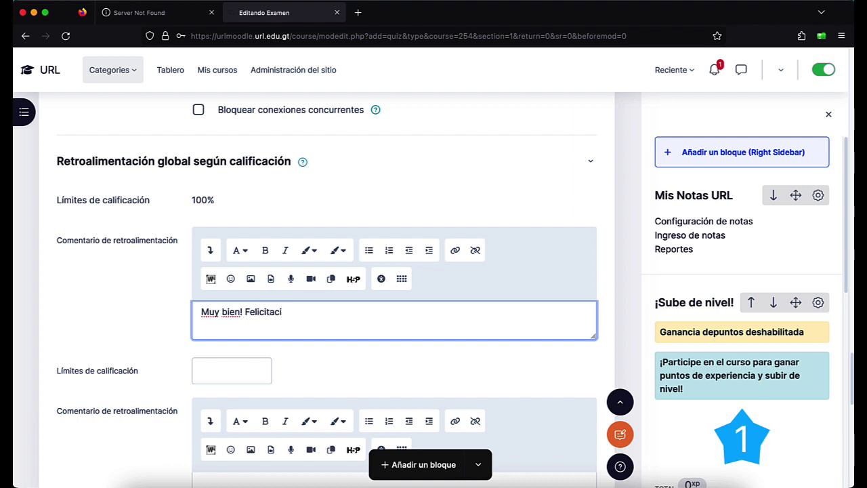
{"action": "type", "text": "ones!"}
Step: Set the next grade limit to 80% and enter "Debes revisar algunos conceptos claves del tema." as the feedback comment below it
{"action": "left_click", "coordinate": [231, 373]}
{"action": "type", "text": "80"}
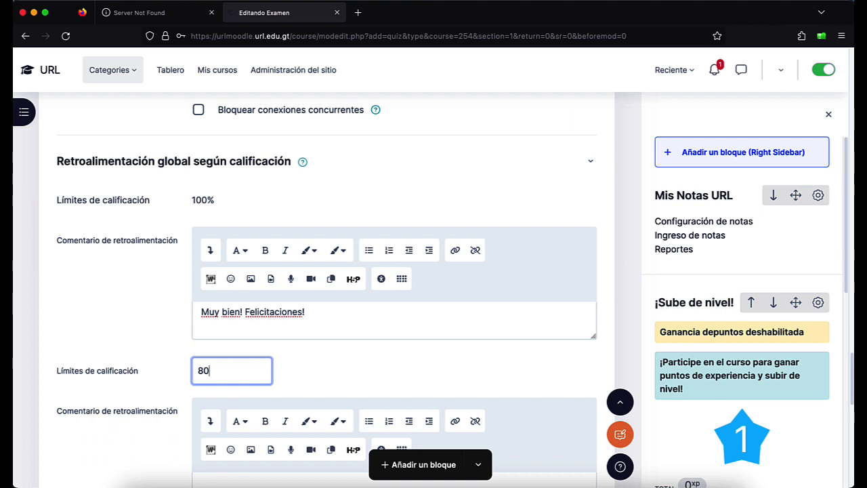
{"action": "type", "text": "%"}
{"action": "scroll", "coordinate": [235, 373], "scroll_direction": "down", "scroll_amount": 2}
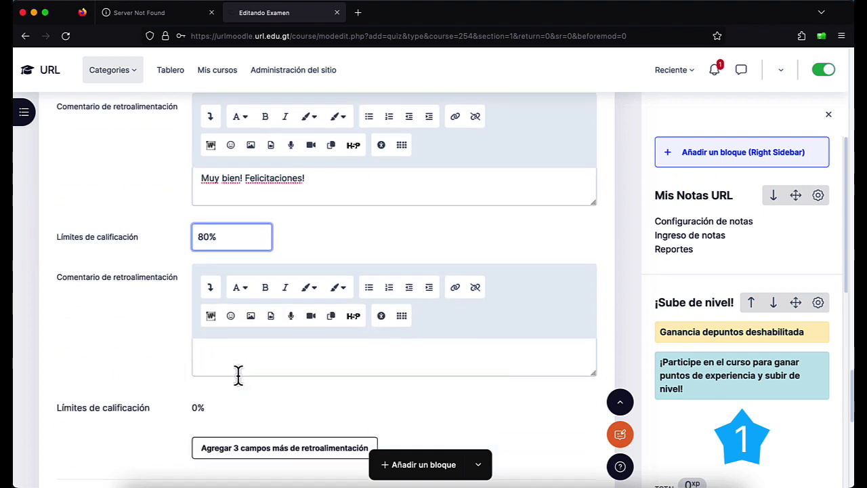
{"action": "left_click", "coordinate": [242, 362]}
{"action": "type", "text": "Debes r"}
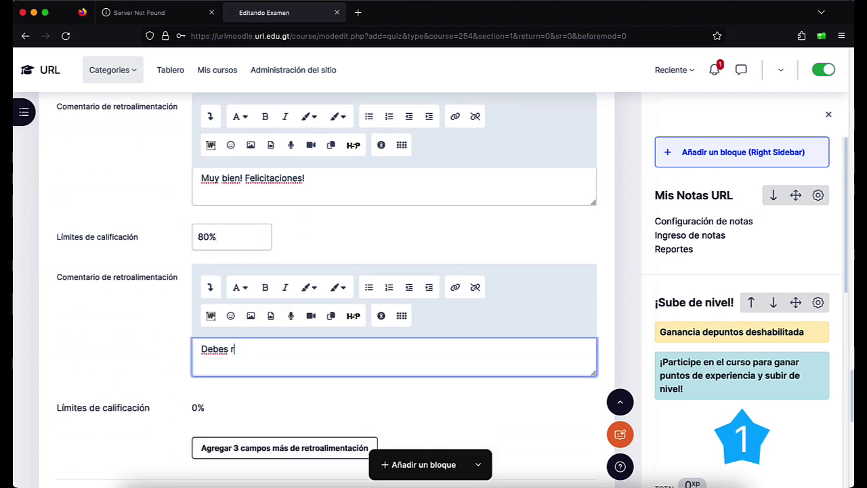
{"action": "type", "text": "evisar algunos "}
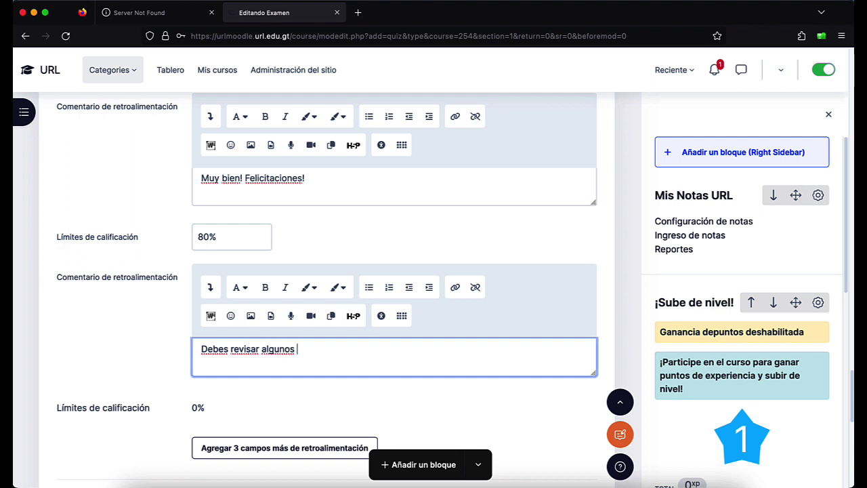
{"action": "type", "text": "conceptos claves del tema."}
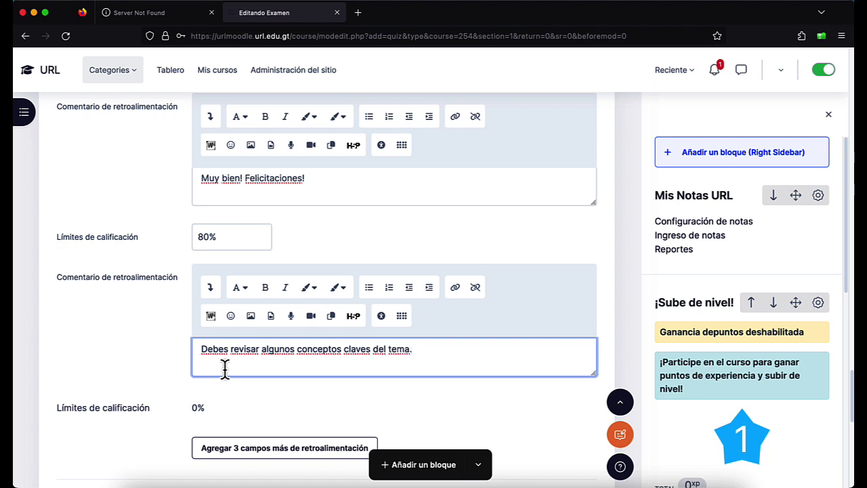
Step: Expand "Configuraciones comunes del módulo", check the availability options and keep "Mostrar en página del curso"
{"action": "scroll", "coordinate": [223, 369], "scroll_direction": "down", "scroll_amount": 3}
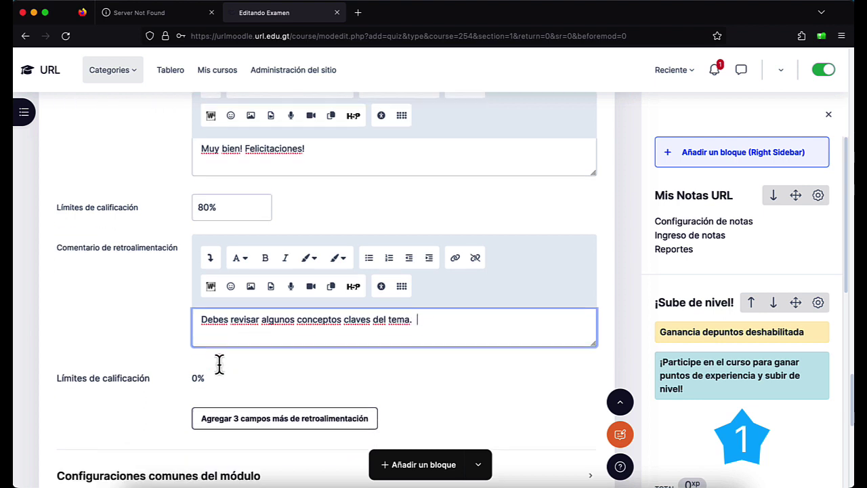
{"action": "scroll", "coordinate": [223, 373], "scroll_direction": "down", "scroll_amount": 5}
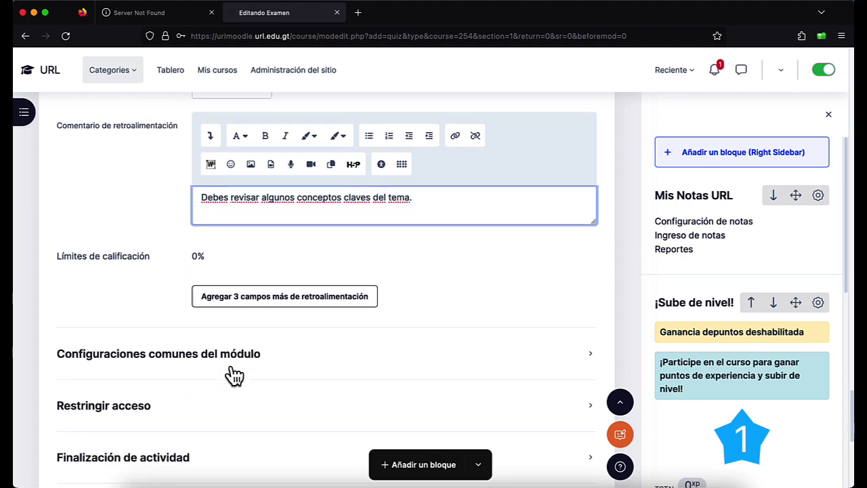
{"action": "left_click", "coordinate": [230, 288]}
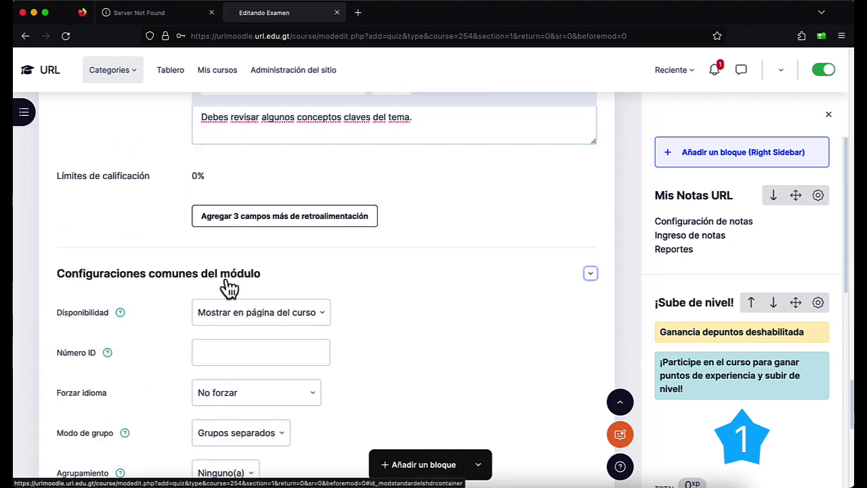
{"action": "scroll", "coordinate": [360, 281], "scroll_direction": "down", "scroll_amount": 2}
{"action": "scroll", "coordinate": [359, 281], "scroll_direction": "down", "scroll_amount": 2}
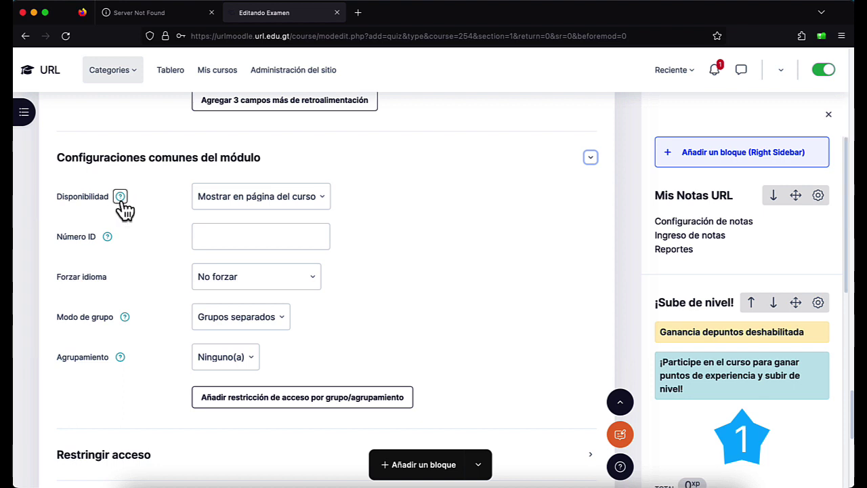
{"action": "left_click", "coordinate": [243, 195]}
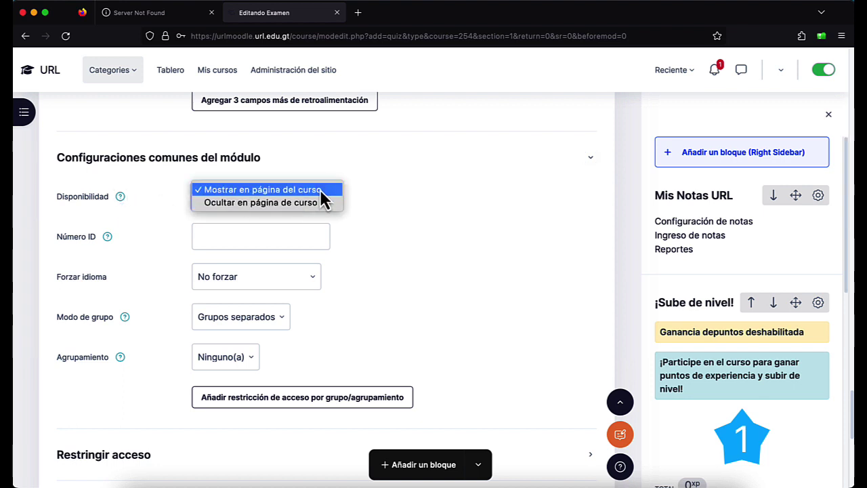
{"action": "left_click", "coordinate": [399, 206]}
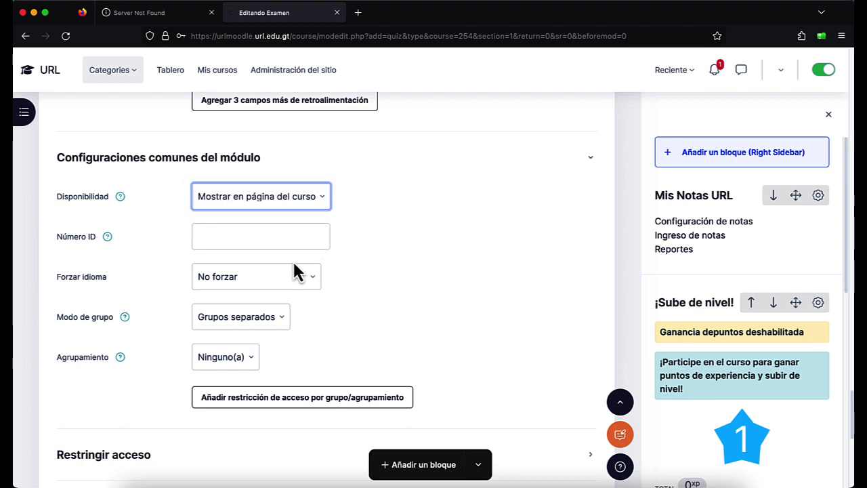
{"action": "scroll", "coordinate": [298, 269], "scroll_direction": "down", "scroll_amount": 2}
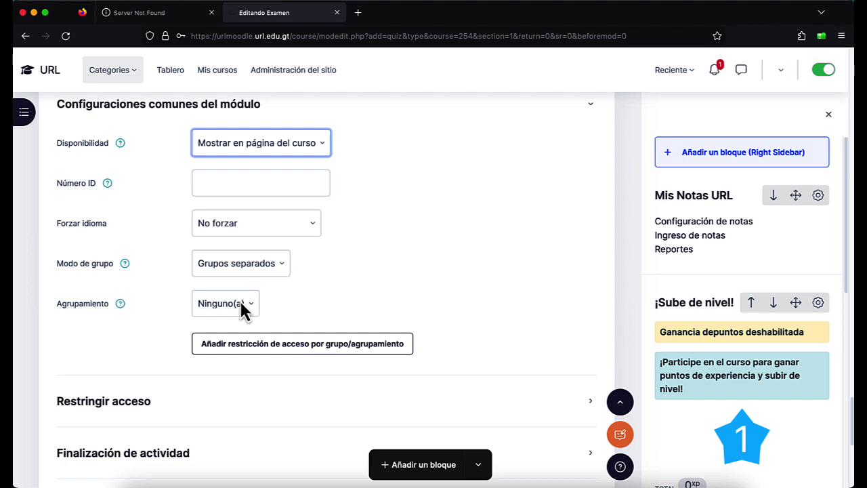
Step: Expand the "Restringir acceso" section to review the exam's access restrictions
{"action": "scroll", "coordinate": [241, 303], "scroll_direction": "down", "scroll_amount": 5}
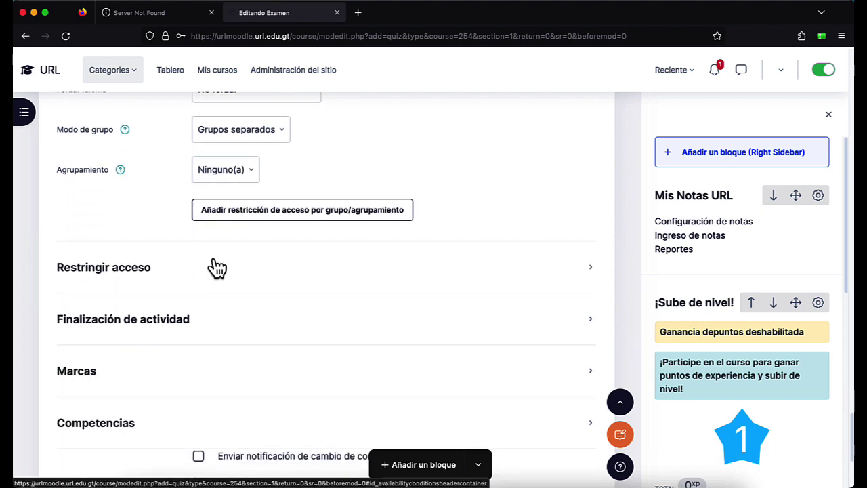
{"action": "left_click", "coordinate": [217, 267]}
{"action": "scroll", "coordinate": [288, 284], "scroll_direction": "down", "scroll_amount": 1}
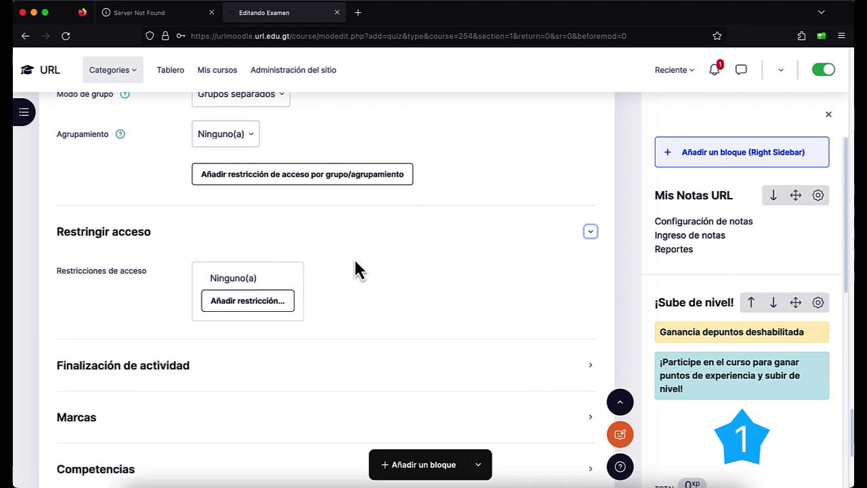
Step: Expand "Finalización de actividad" and set the completion tracking to "No indicar finalización de la actividad"
{"action": "scroll", "coordinate": [358, 269], "scroll_direction": "down", "scroll_amount": 2}
{"action": "left_click", "coordinate": [260, 313]}
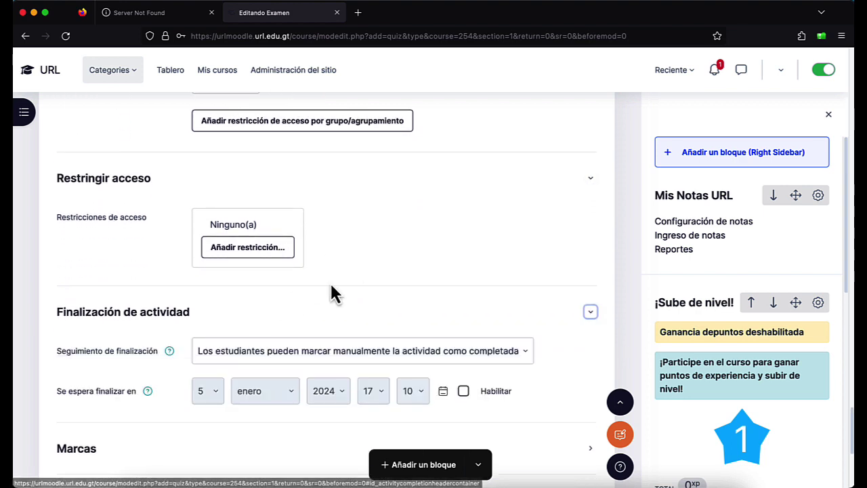
{"action": "scroll", "coordinate": [332, 292], "scroll_direction": "down", "scroll_amount": 3}
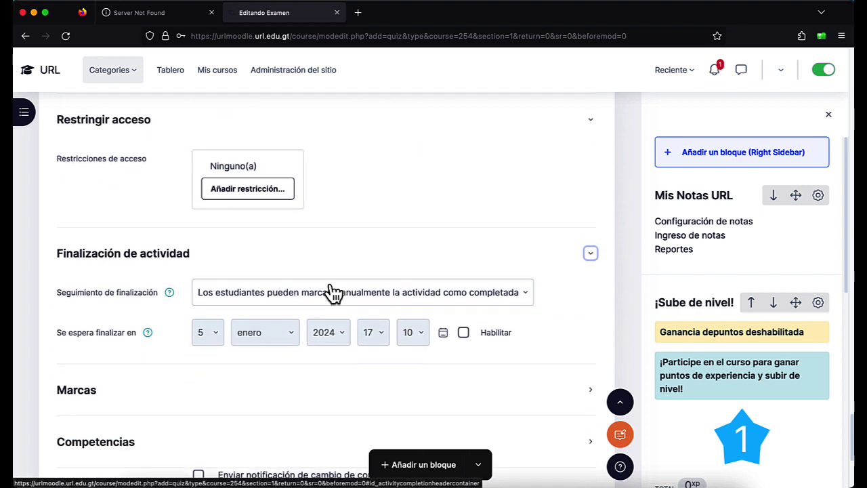
{"action": "left_click", "coordinate": [237, 277]}
{"action": "left_click", "coordinate": [244, 260]}
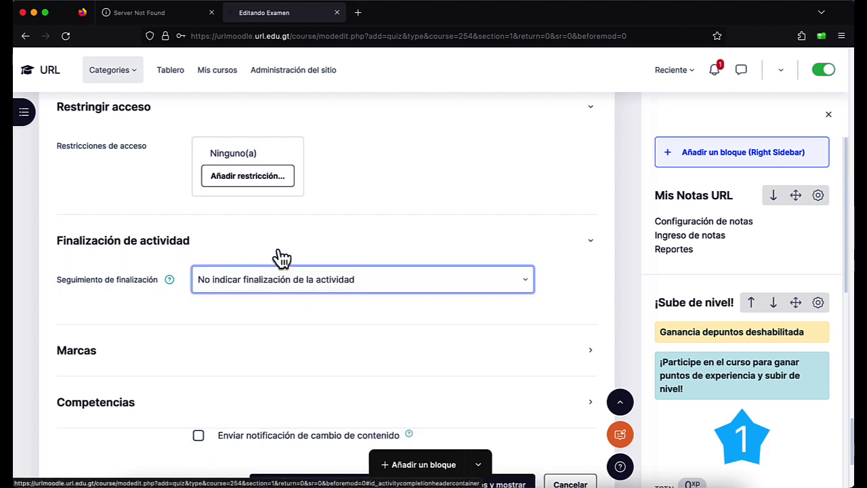
{"action": "left_click", "coordinate": [618, 240]}
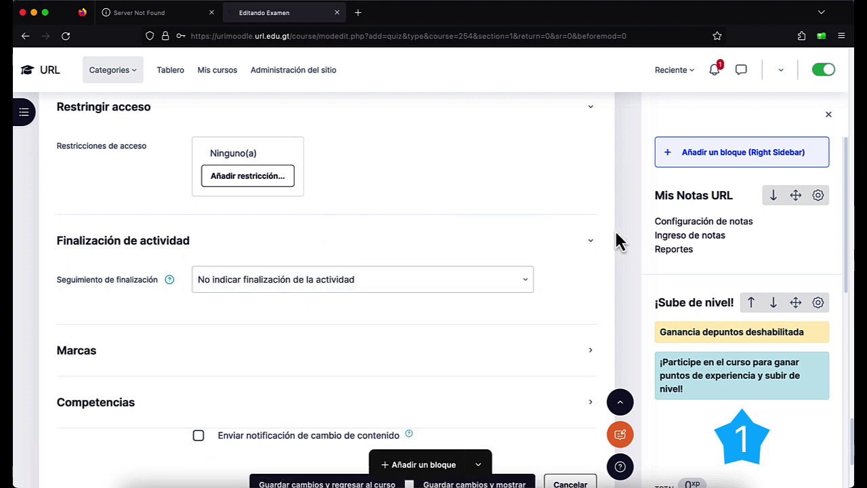
Step: Save the exam settings and display the exam, declining the browser's offer to save the password
{"action": "scroll", "coordinate": [314, 319], "scroll_direction": "down", "scroll_amount": 5}
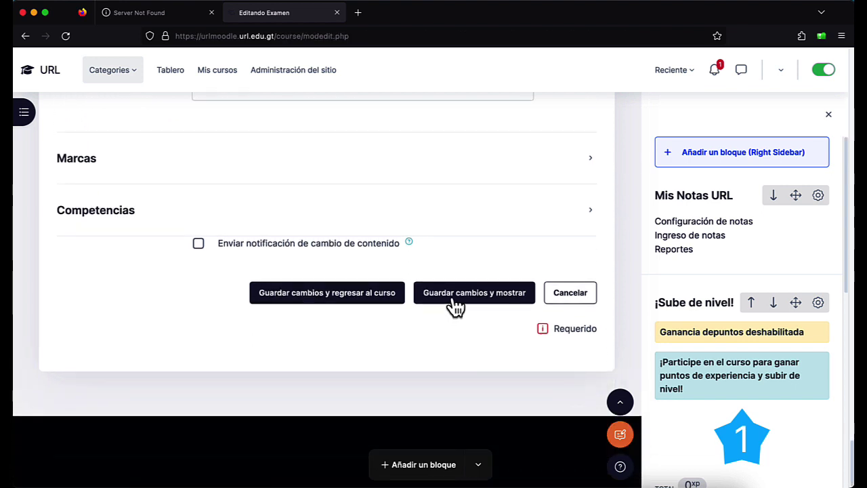
{"action": "left_click", "coordinate": [451, 304]}
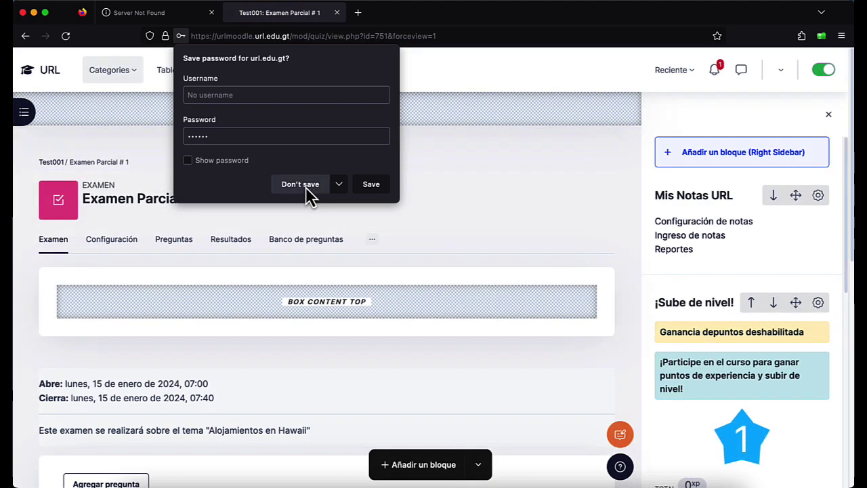
{"action": "left_click", "coordinate": [311, 187]}
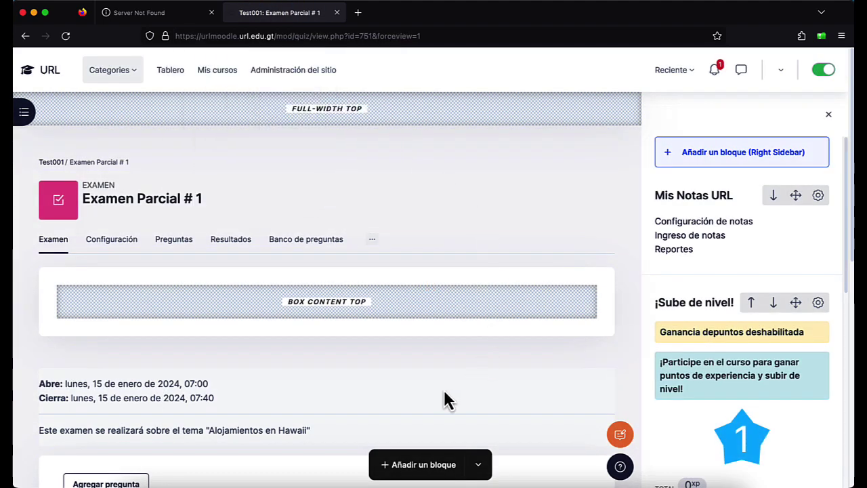
Step: Review the saved exam's summary, then return to the course and locate "Examen Parcial # 1" under "Tópico/tema 1"
{"action": "scroll", "coordinate": [447, 400], "scroll_direction": "down", "scroll_amount": 2}
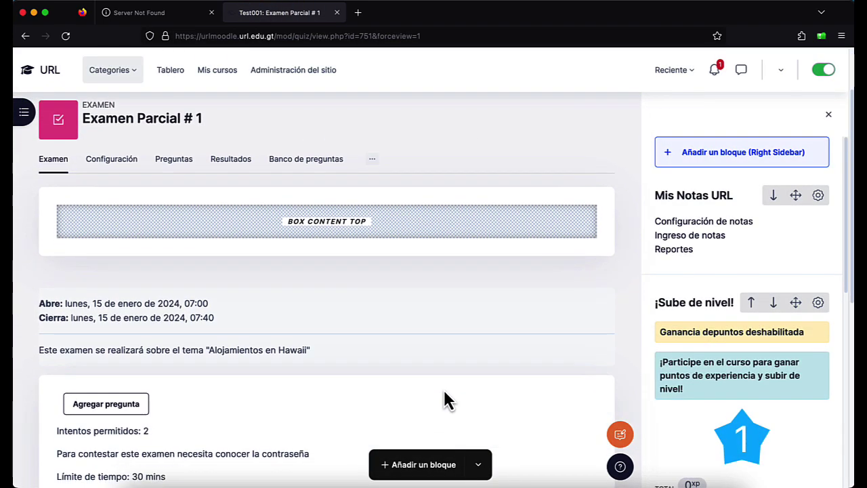
{"action": "scroll", "coordinate": [447, 400], "scroll_direction": "down", "scroll_amount": 2}
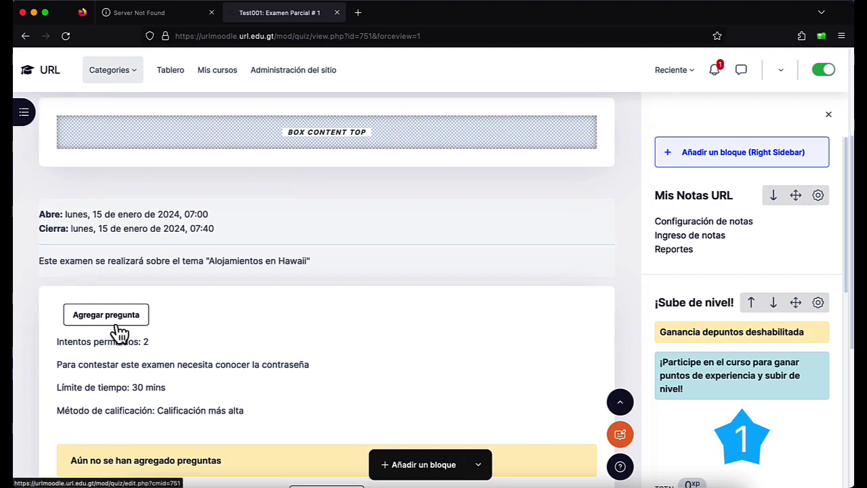
{"action": "scroll", "coordinate": [170, 332], "scroll_direction": "down", "scroll_amount": 2}
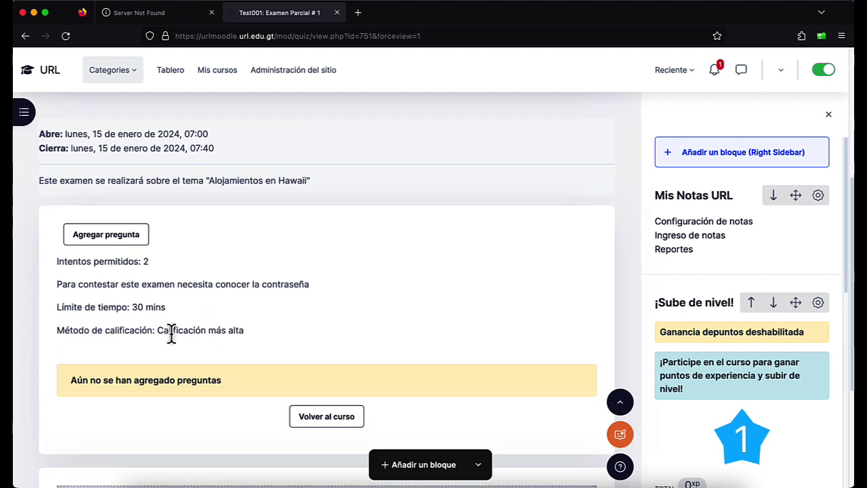
{"action": "left_click", "coordinate": [305, 426]}
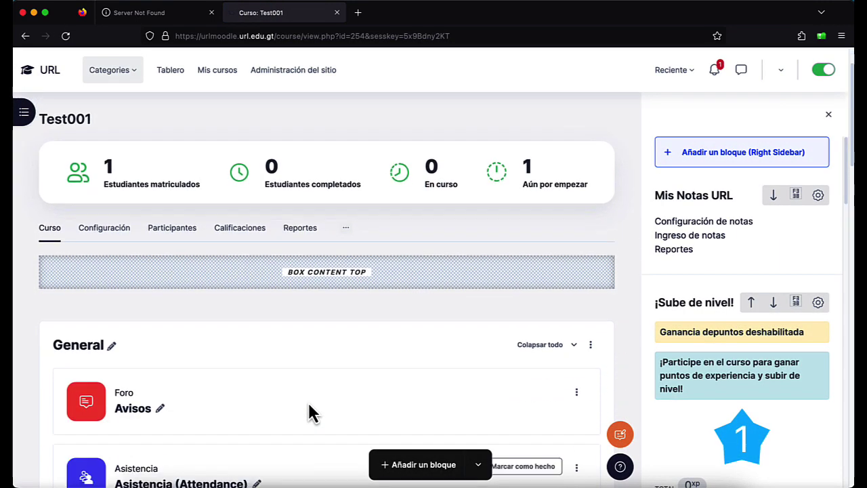
{"action": "scroll", "coordinate": [307, 412], "scroll_direction": "down", "scroll_amount": 8}
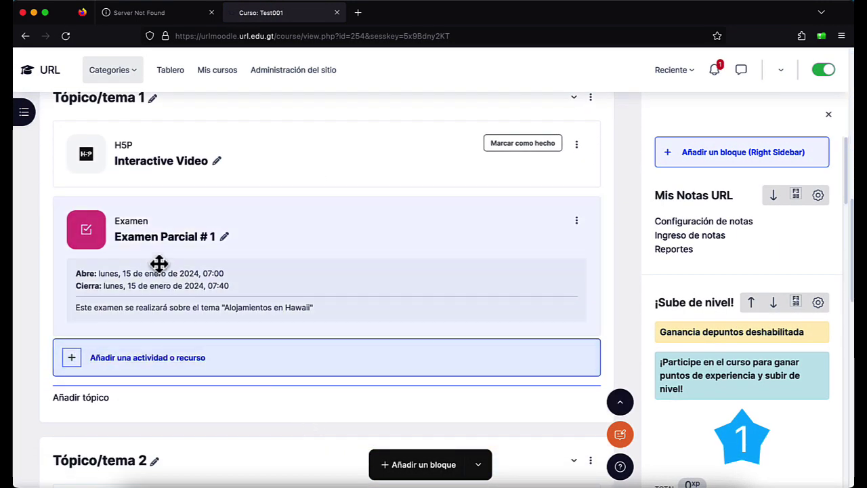